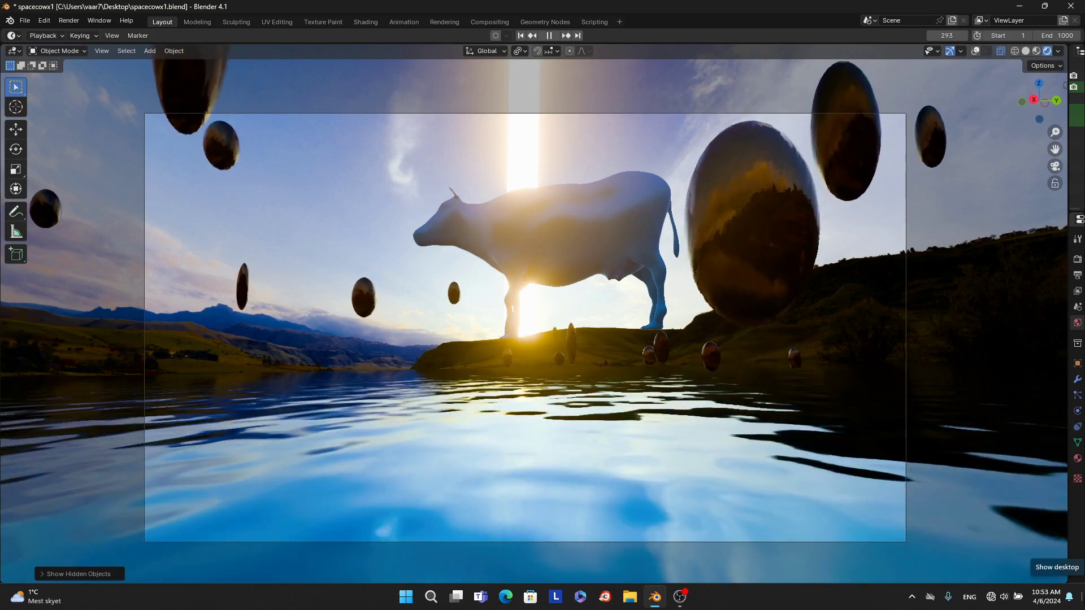
- Stop playback, show overlays, hide the cow and spheres, and replay the water animation
key(space)
click(977, 50)
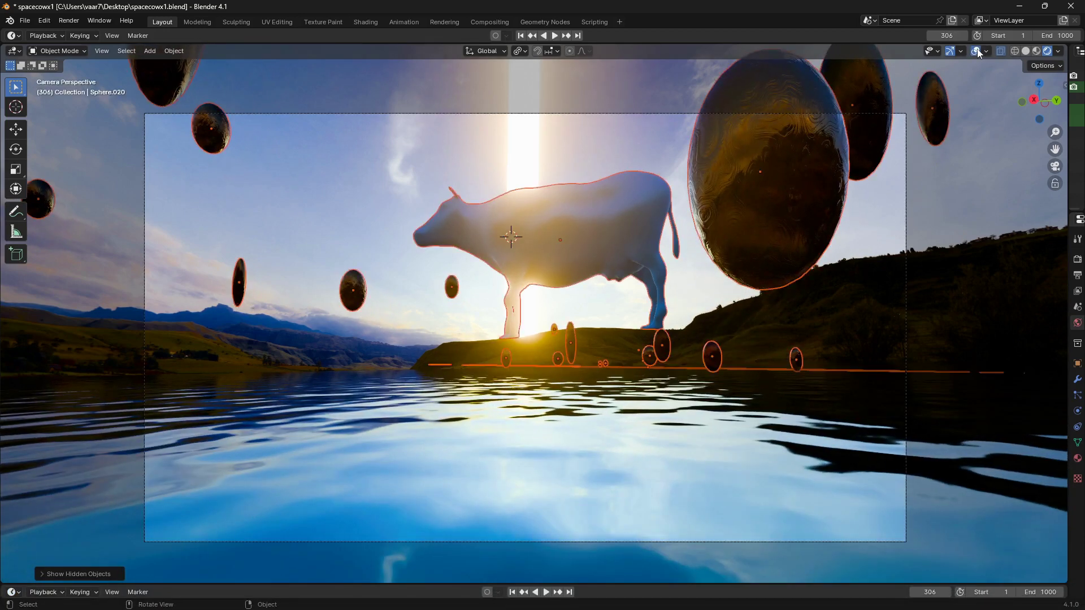
key(h)
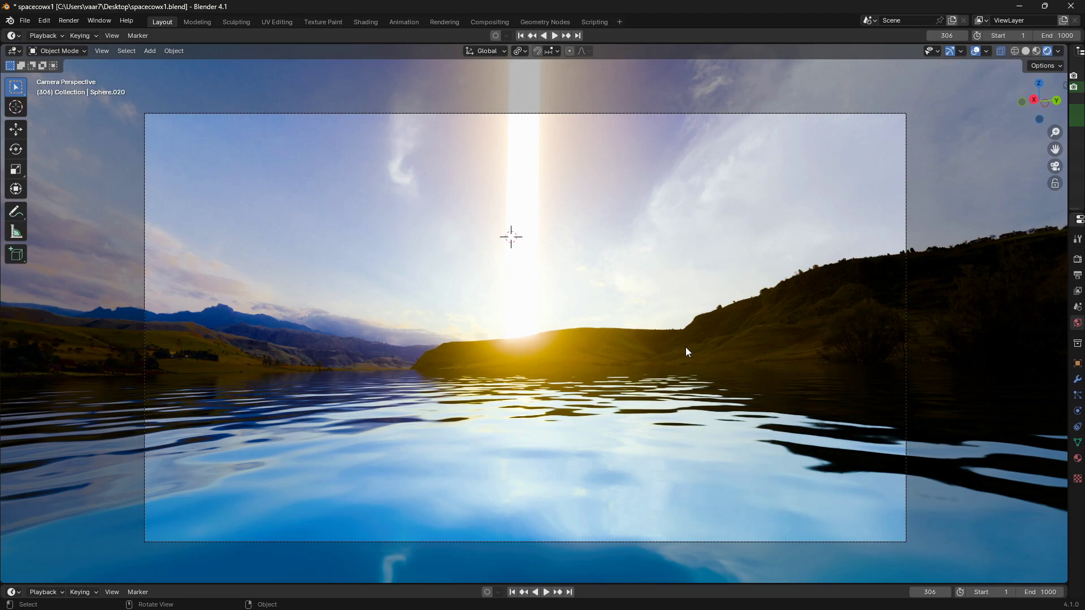
key(space)
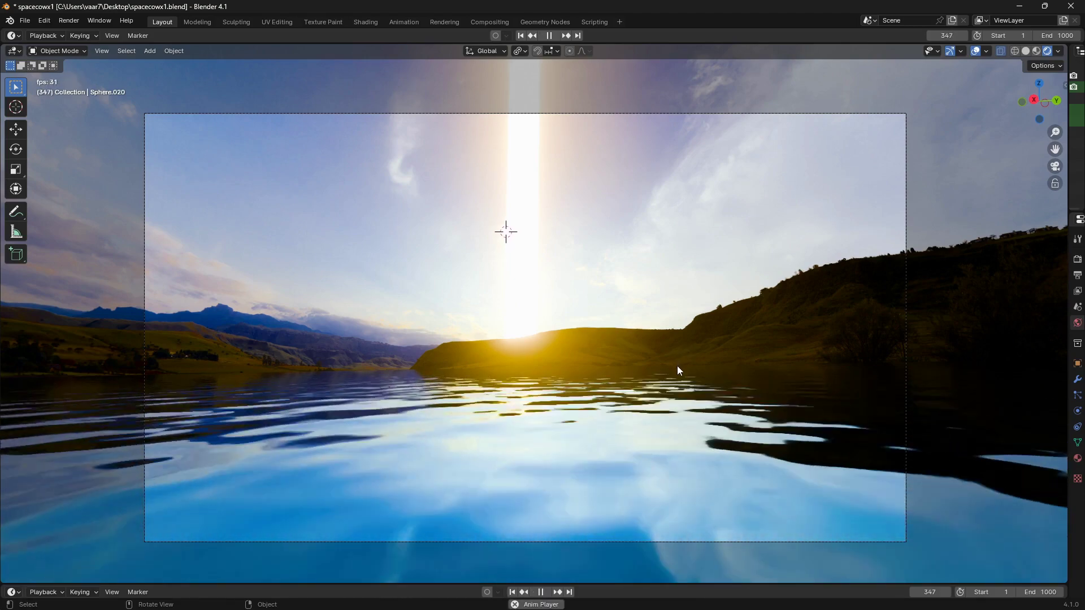
scroll(677, 368, up, 2)
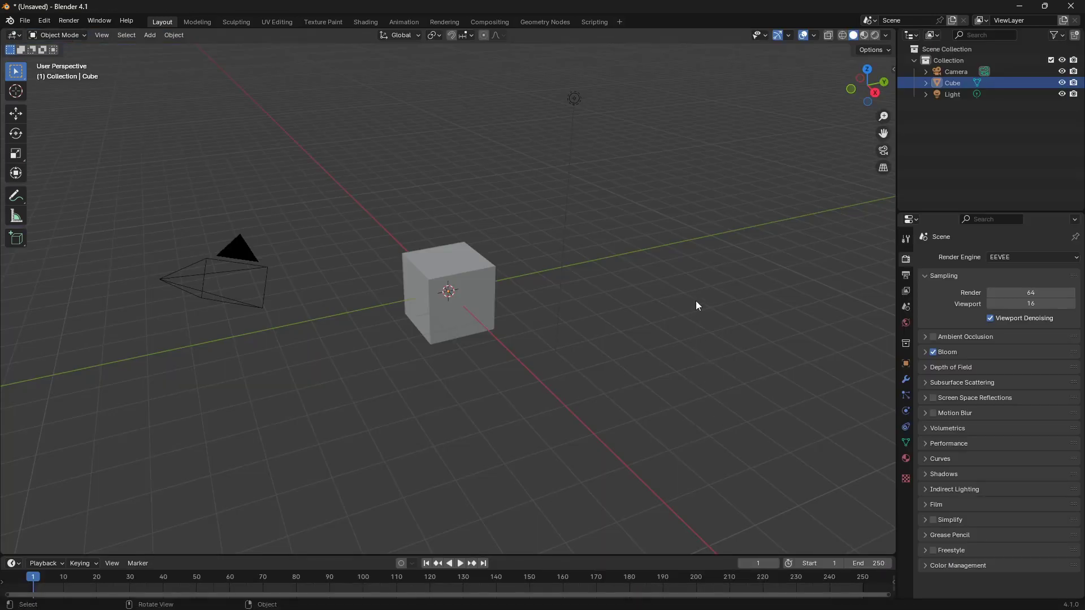
- Delete the default camera, cube and light
key(a)
key(x)
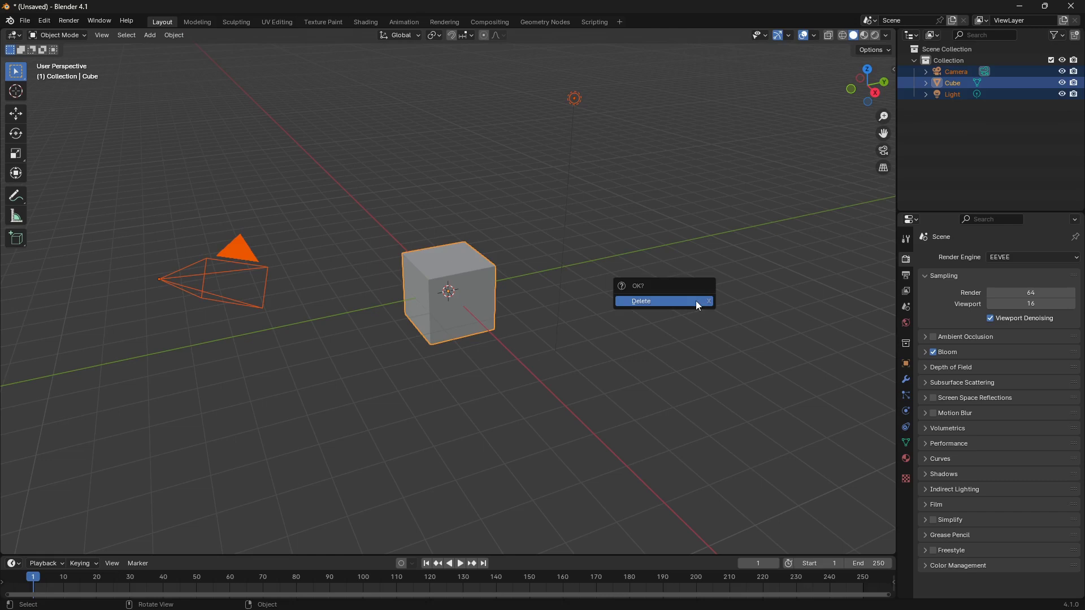
click(697, 301)
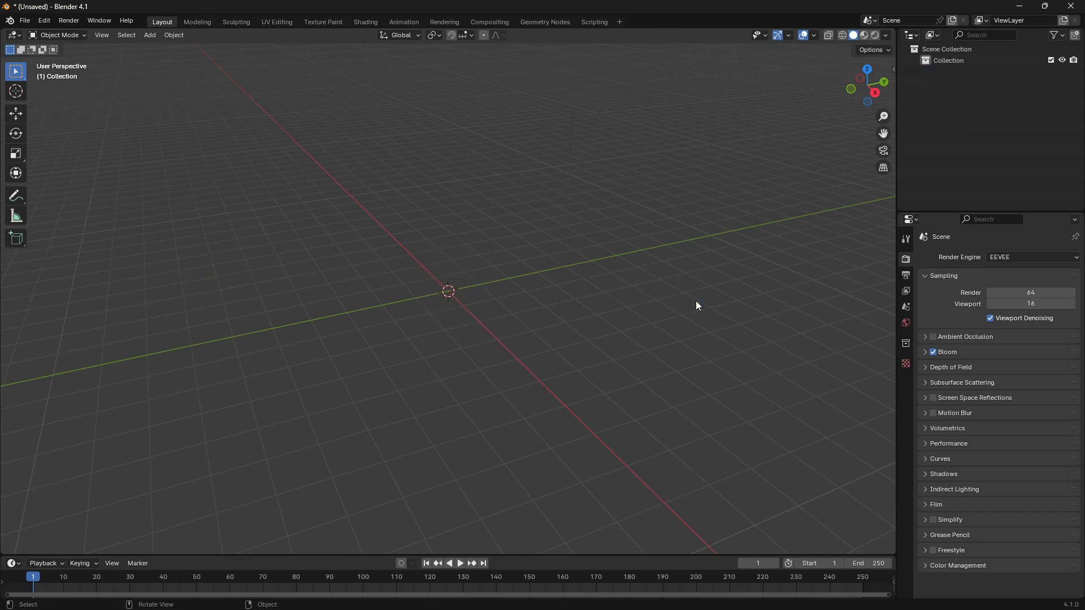
- Add a circle mesh at the origin and scale it up
key(shift+a)
mouse_move(676, 315)
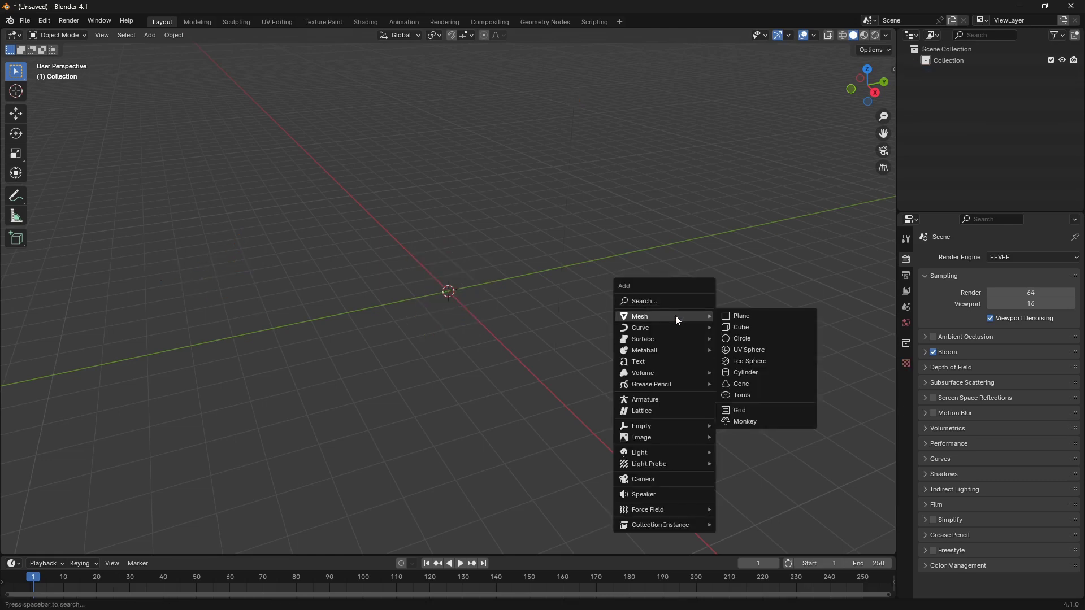
click(738, 338)
key(s)
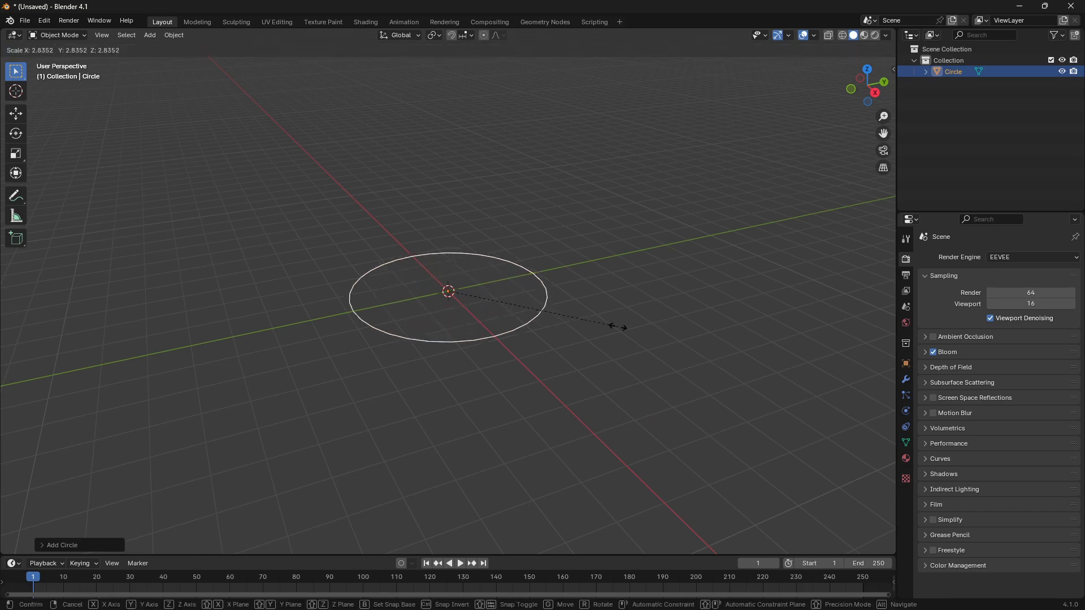
click(66, 345)
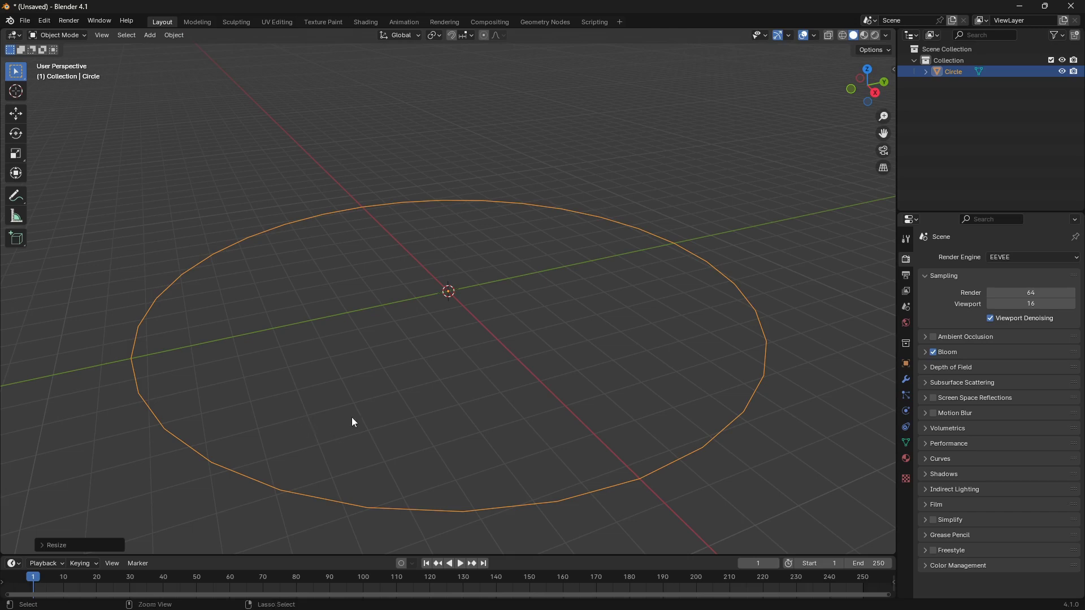
- Smoothly subdivide the circle and fill it into a solid flat disc
key(ctrl+1)
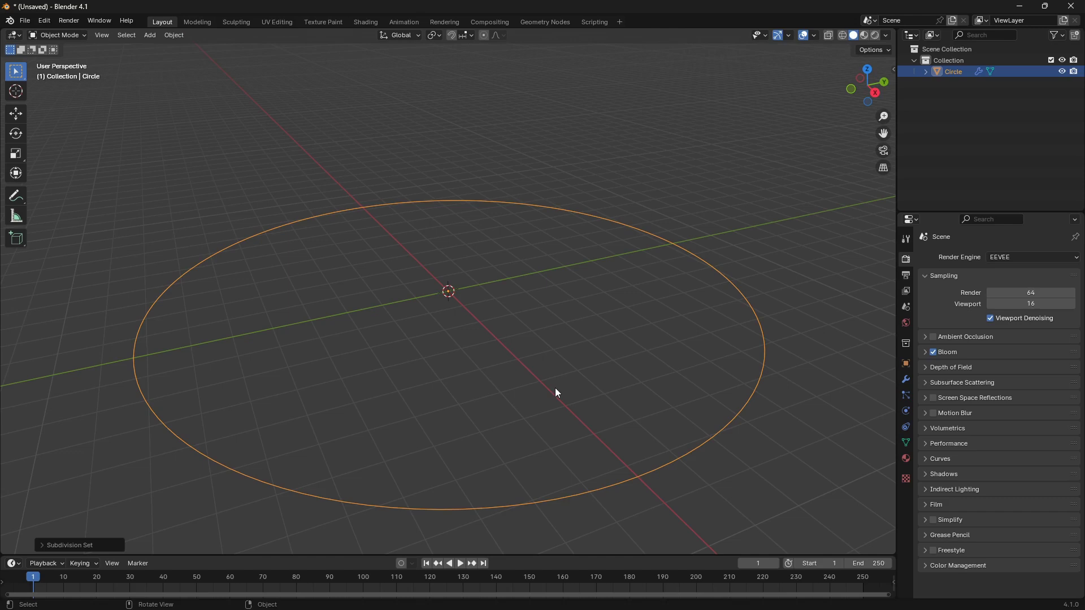
key(Tab)
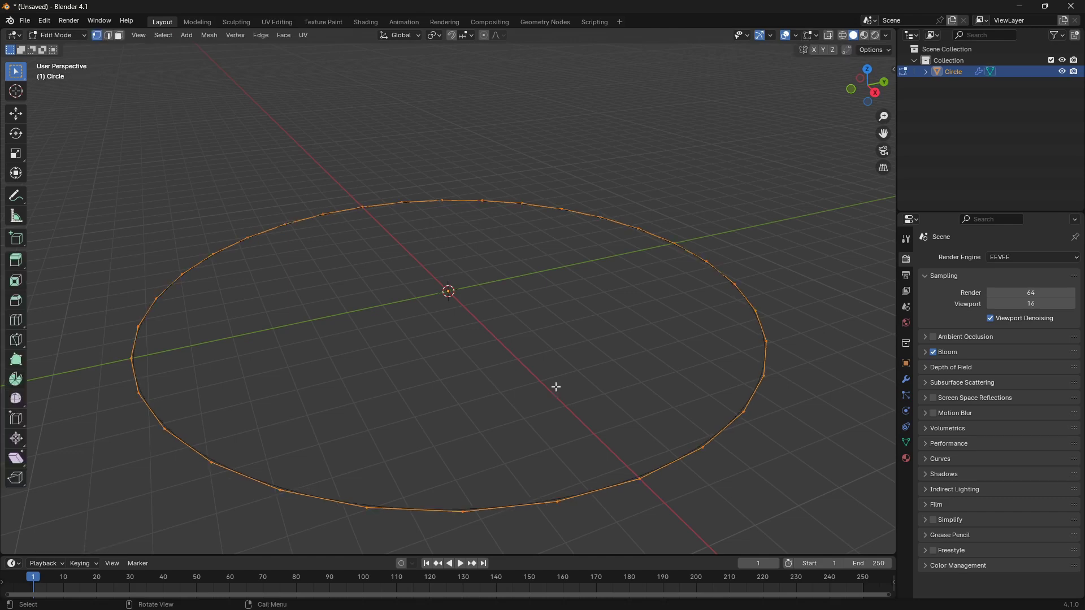
key(f)
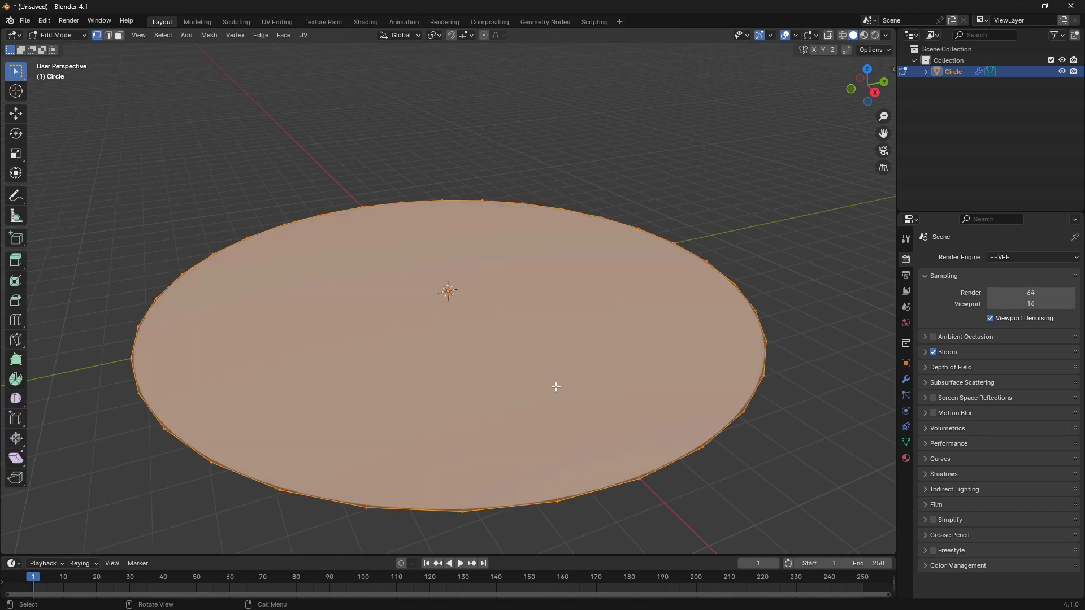
key(Tab)
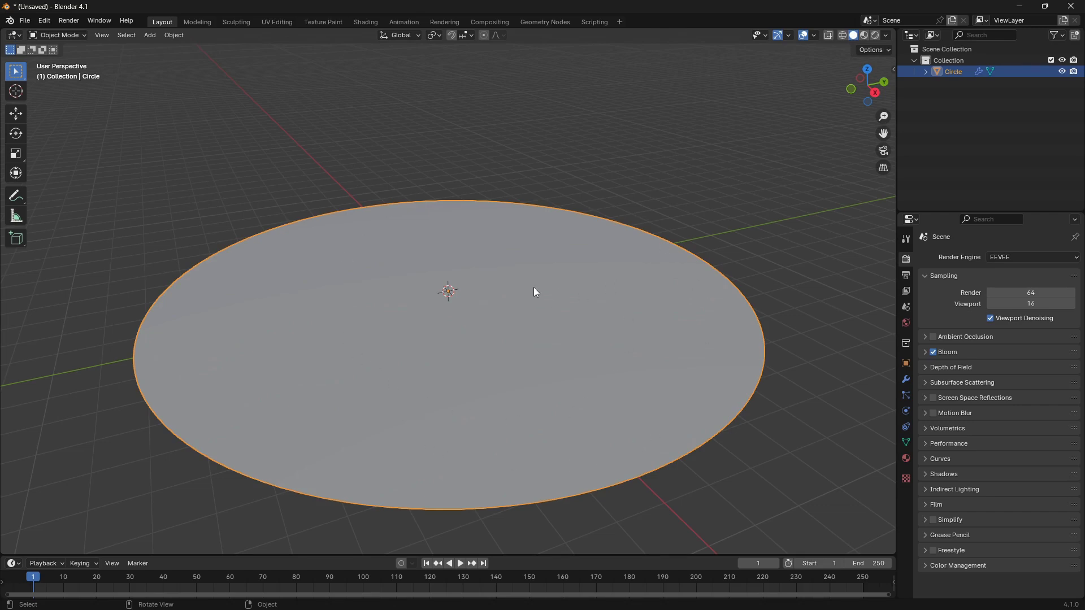
- Preview the disc in rendered shading facing the horizon, then bring up Poly Haven's HDRI page
click(876, 36)
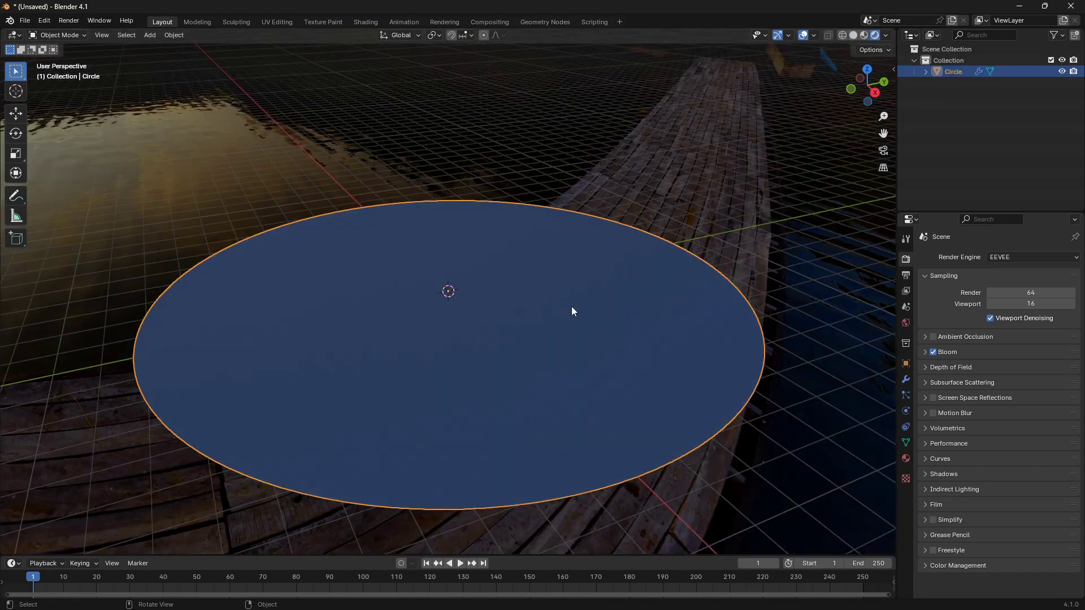
middle_drag(572, 312, 526, 290)
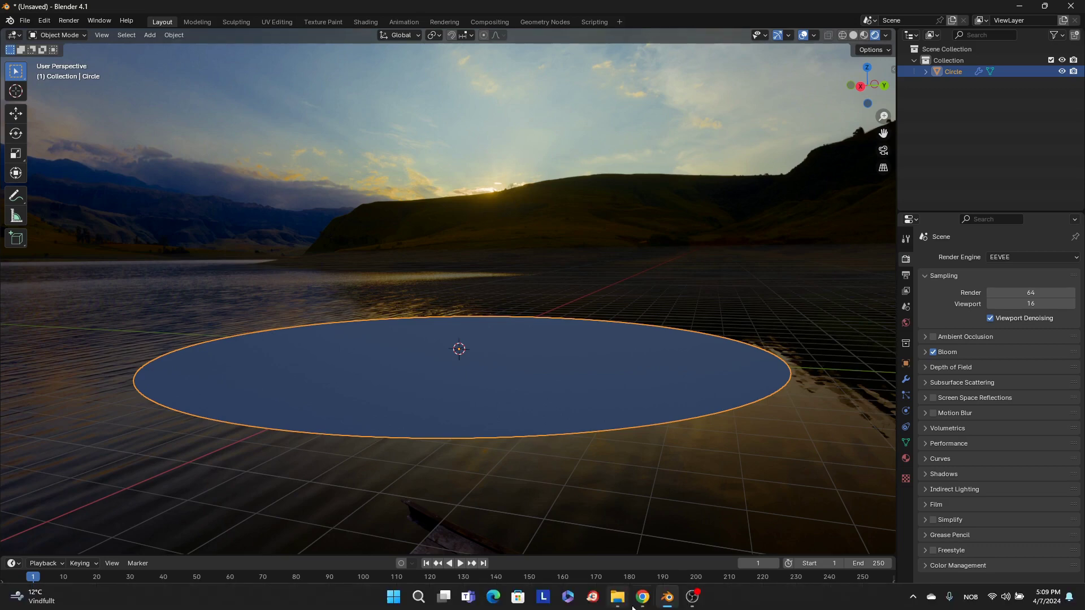
mouse_move(643, 597)
click(642, 538)
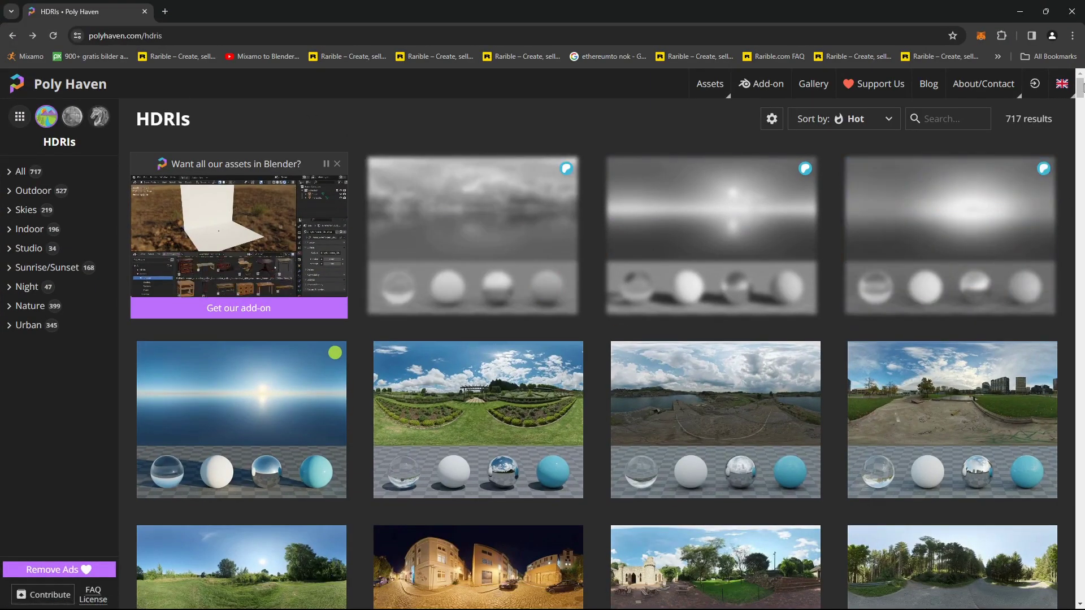
- Search Poly Haven HDRIs for 'water', open Bell Park Pier and choose 16K HDR
scroll(904, 226, down, 3)
scroll(508, 169, up, 3)
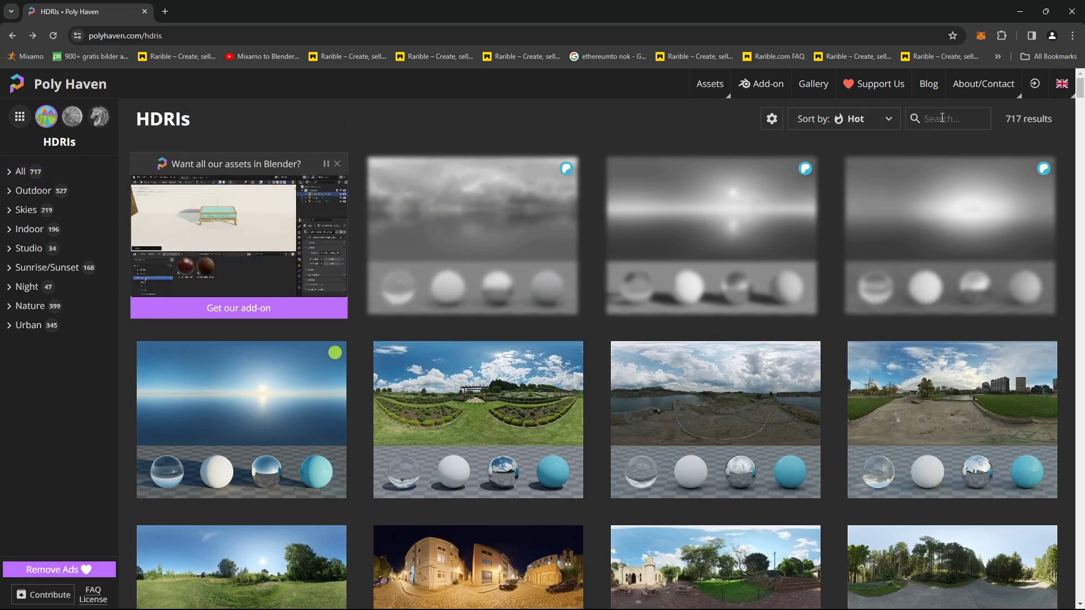
text(ter)
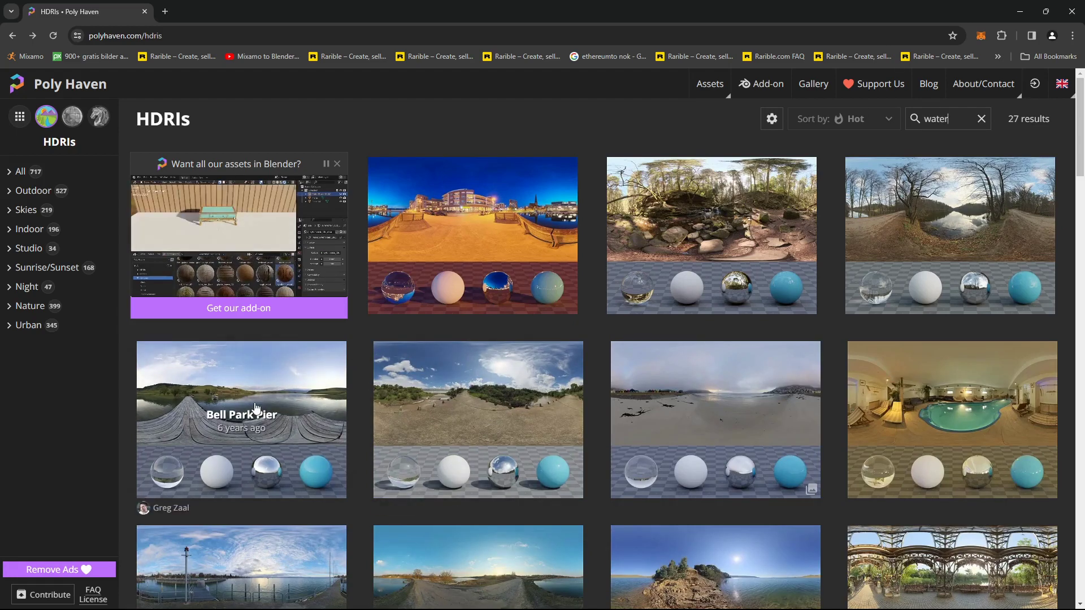
click(294, 403)
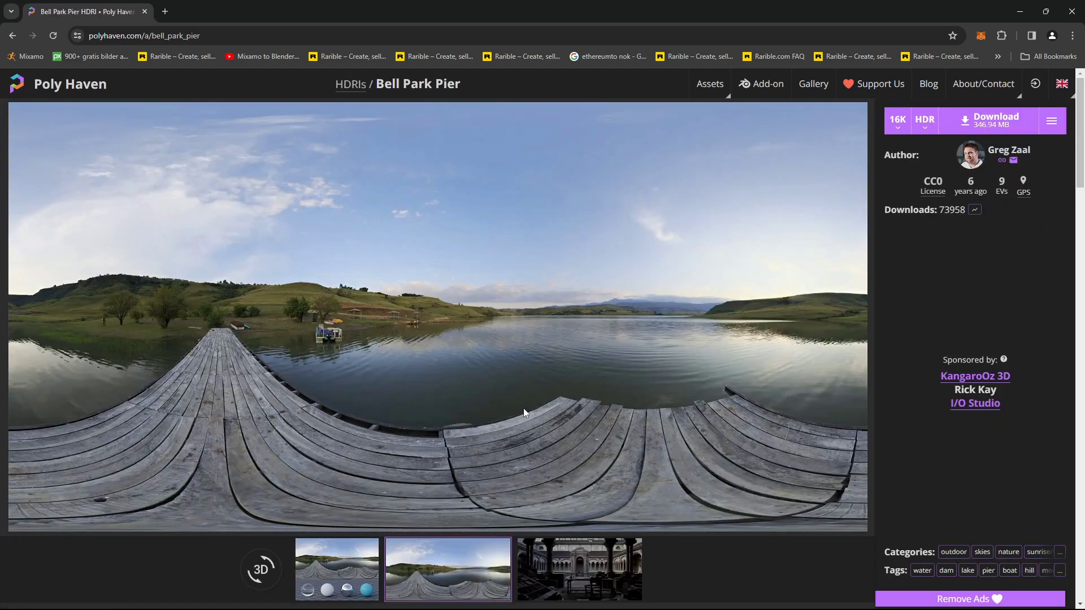
click(898, 130)
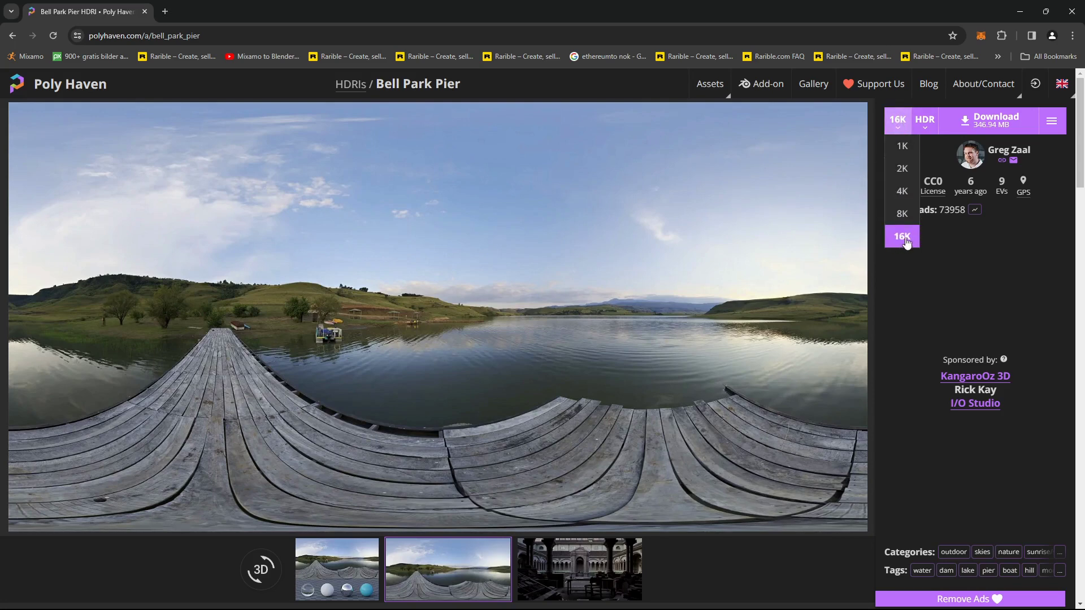
click(925, 123)
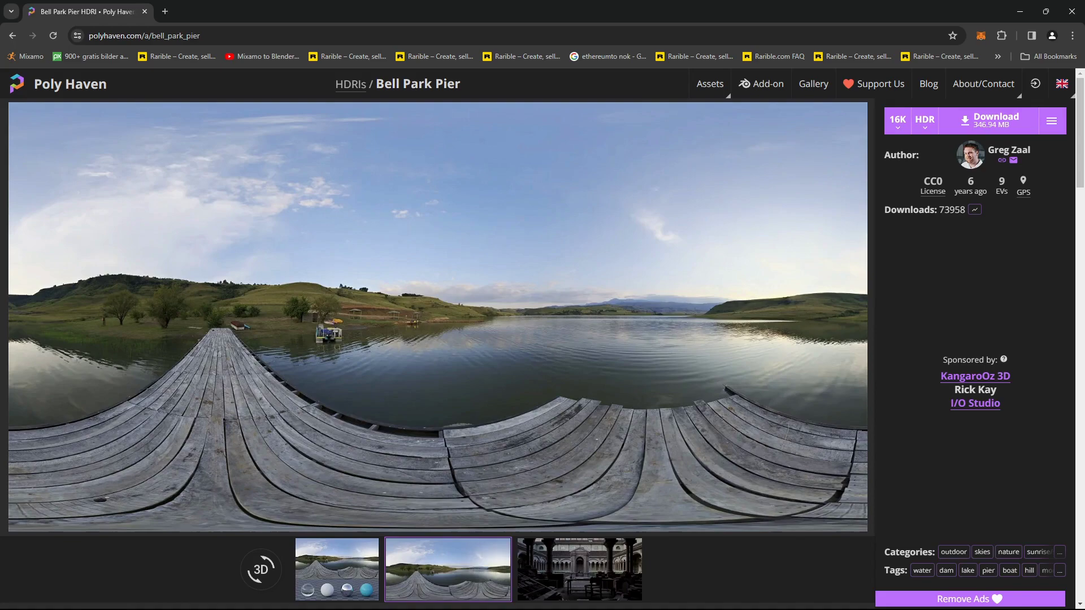
- Back in Blender, scale the circle up greatly so it covers the lake
mouse_move(668, 597)
click(671, 544)
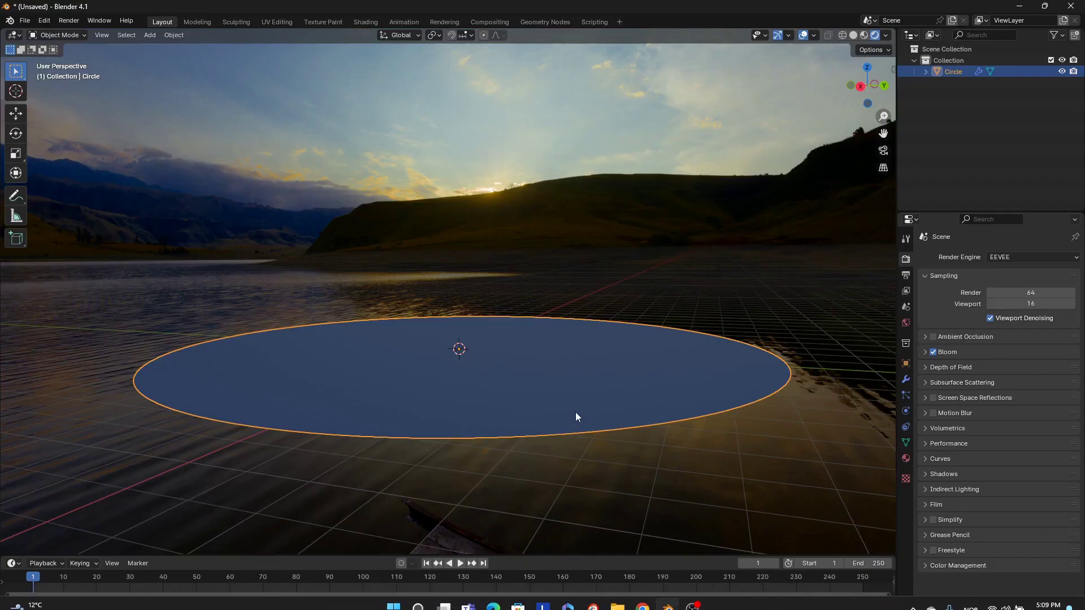
middle_drag(575, 412, 520, 413)
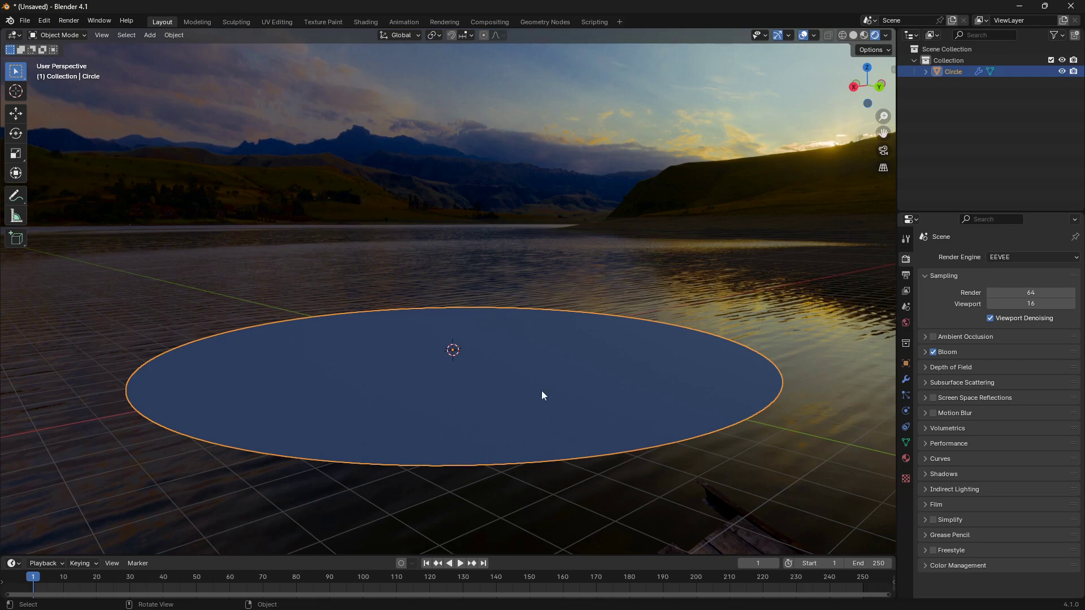
middle_drag(541, 390, 586, 387)
key(s)
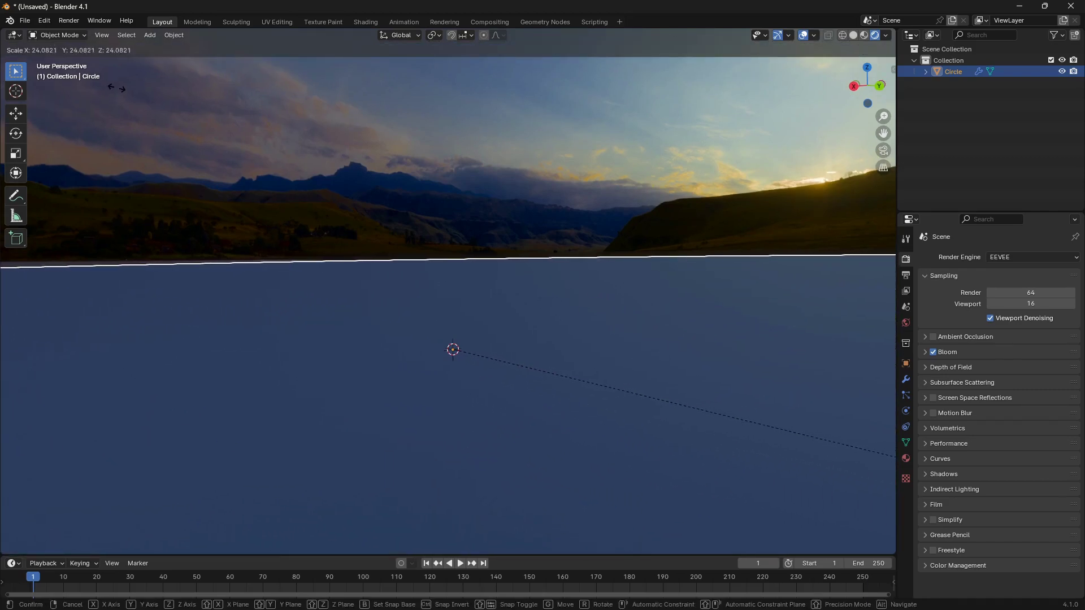
click(647, 180)
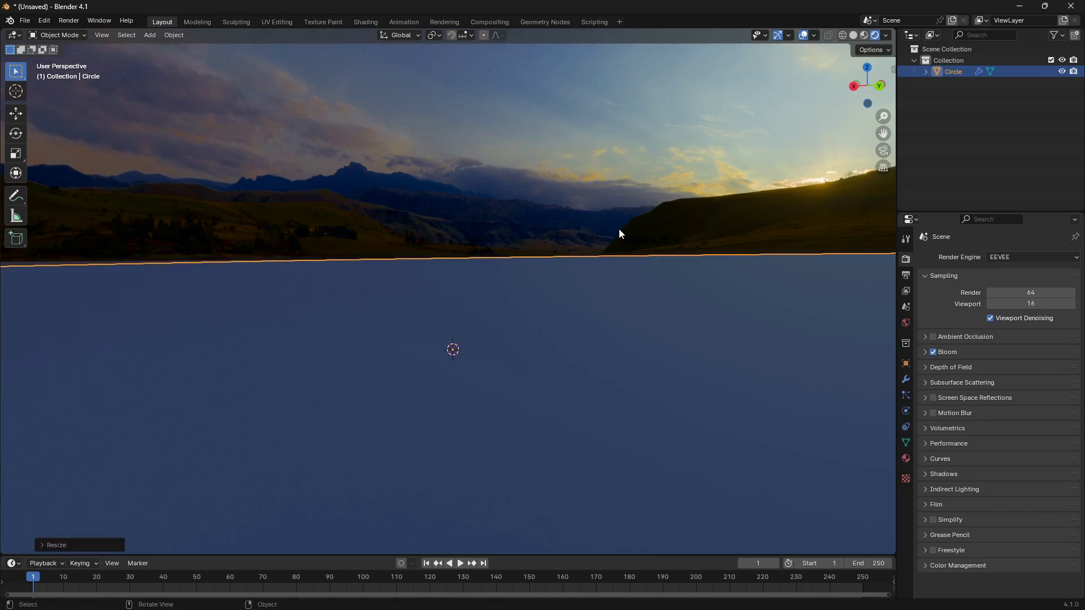
- Orbit the view across the huge disc toward the mountains, then down over it
middle_drag(578, 240, 574, 267)
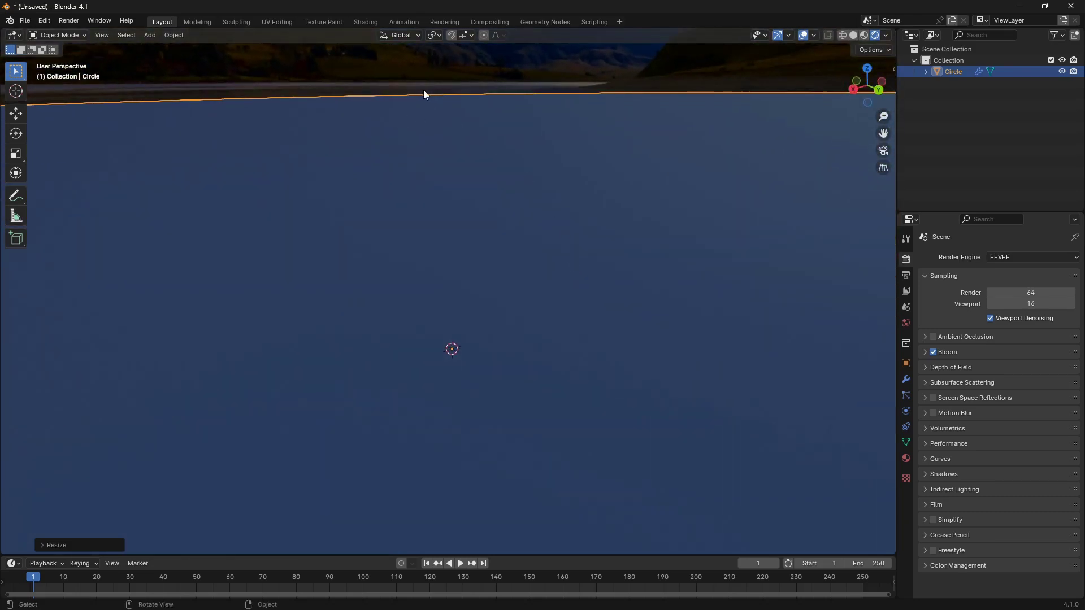
middle_drag(498, 183, 499, 165)
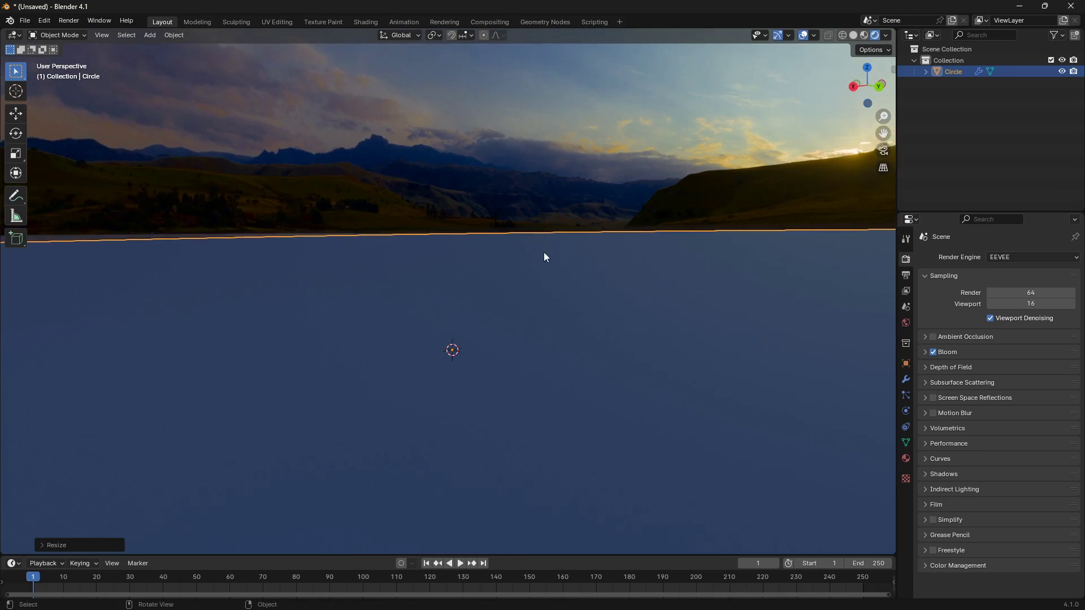
middle_drag(543, 298, 547, 287)
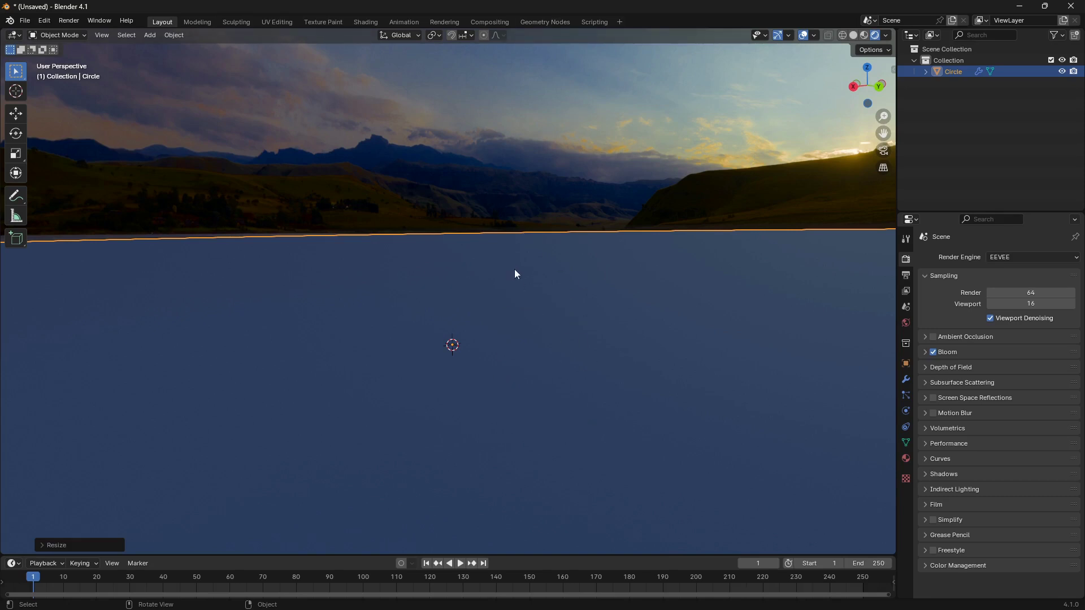
middle_drag(514, 274, 525, 399)
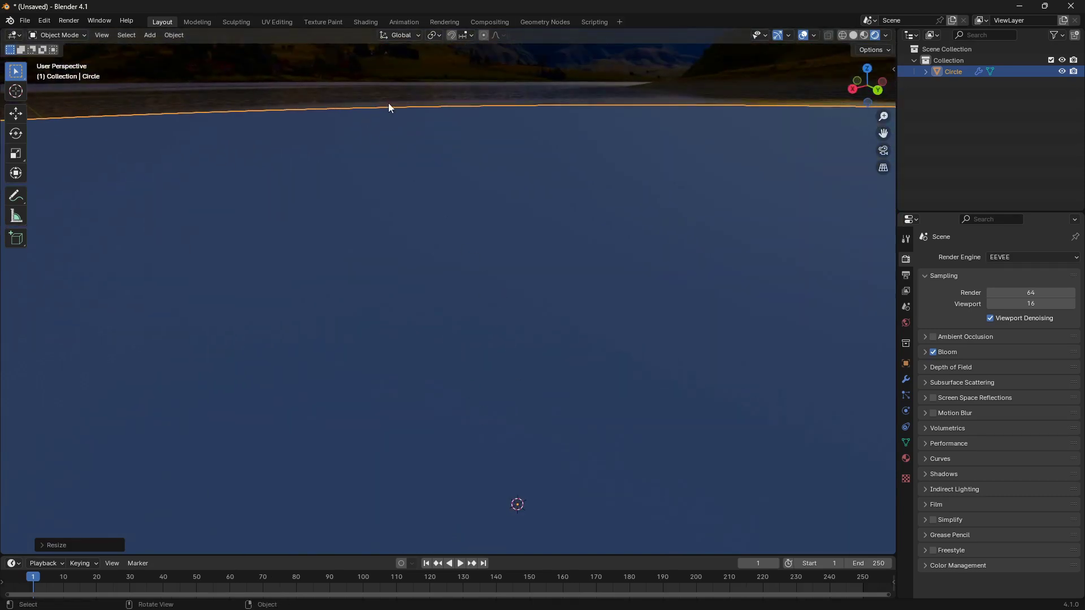
middle_drag(531, 187, 571, 514)
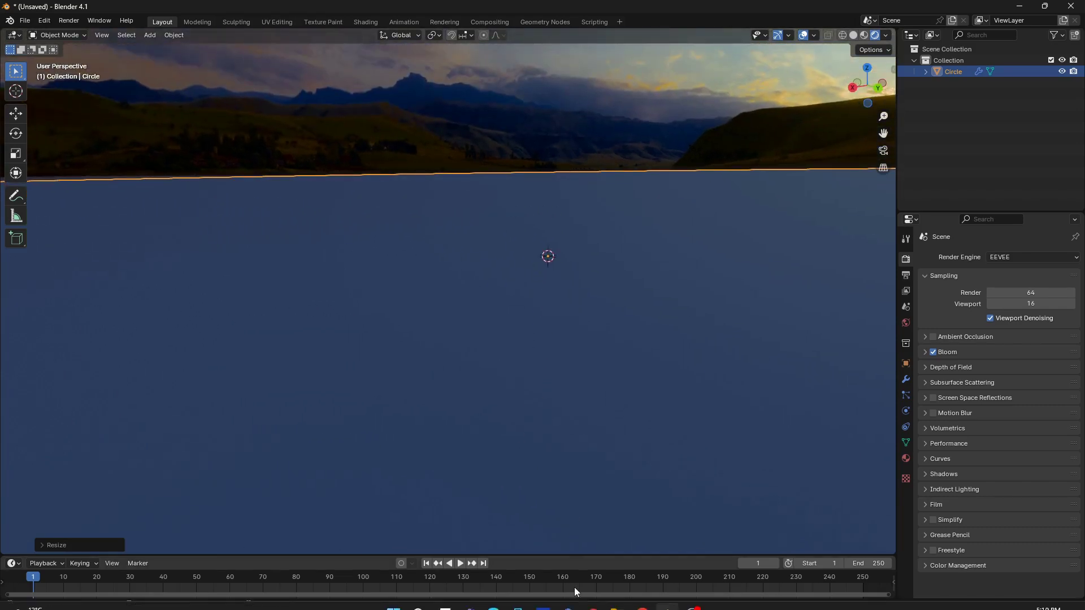
- Enlarge the lower area, make it a Shader Editor, and create a new material
drag(582, 555, 615, 317)
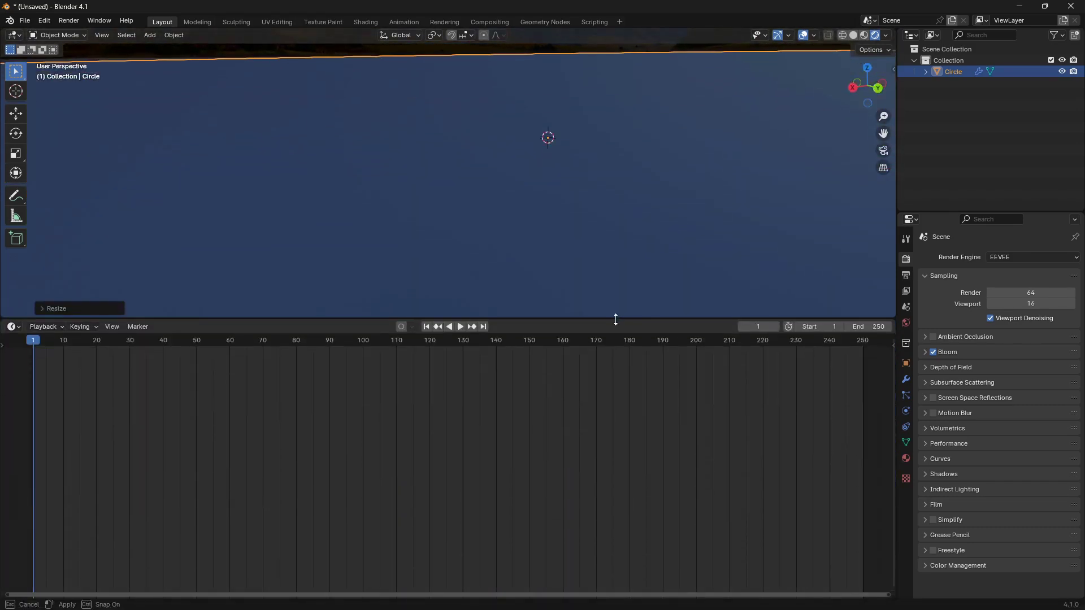
click(12, 327)
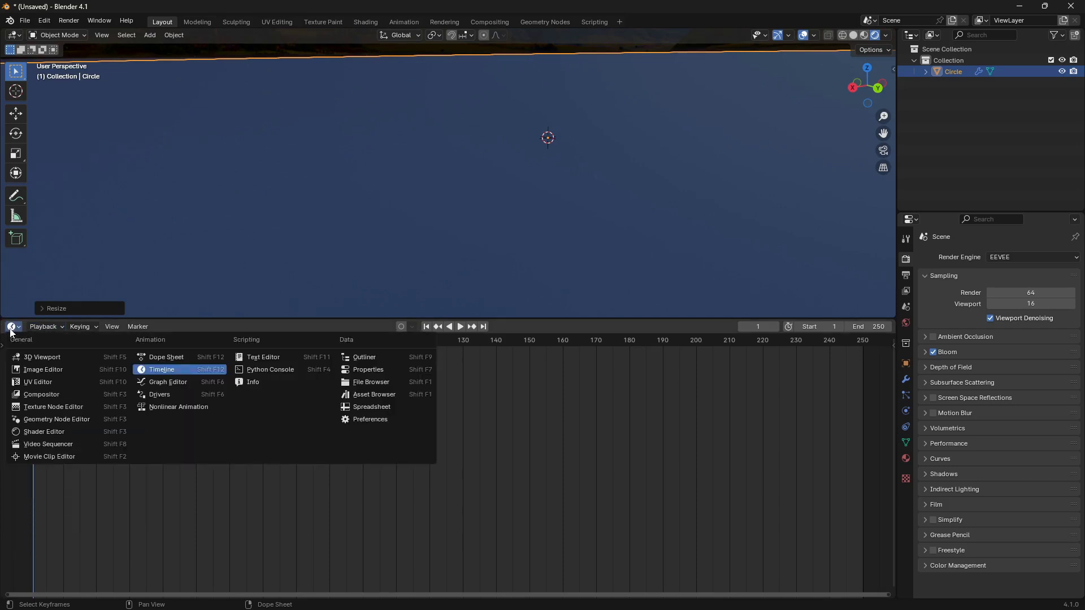
click(11, 328)
click(12, 329)
click(62, 434)
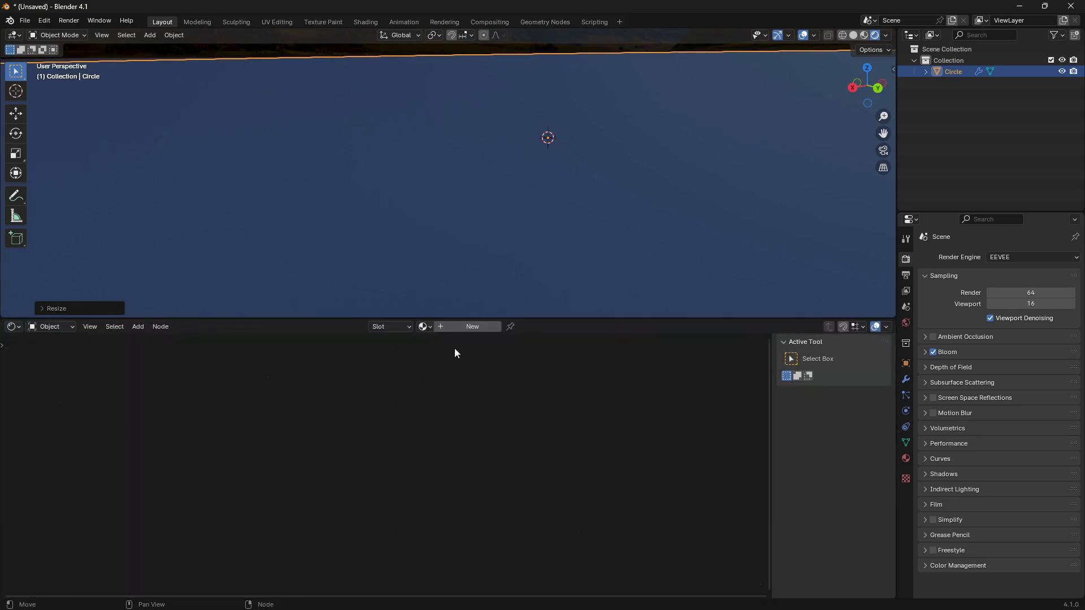
click(459, 325)
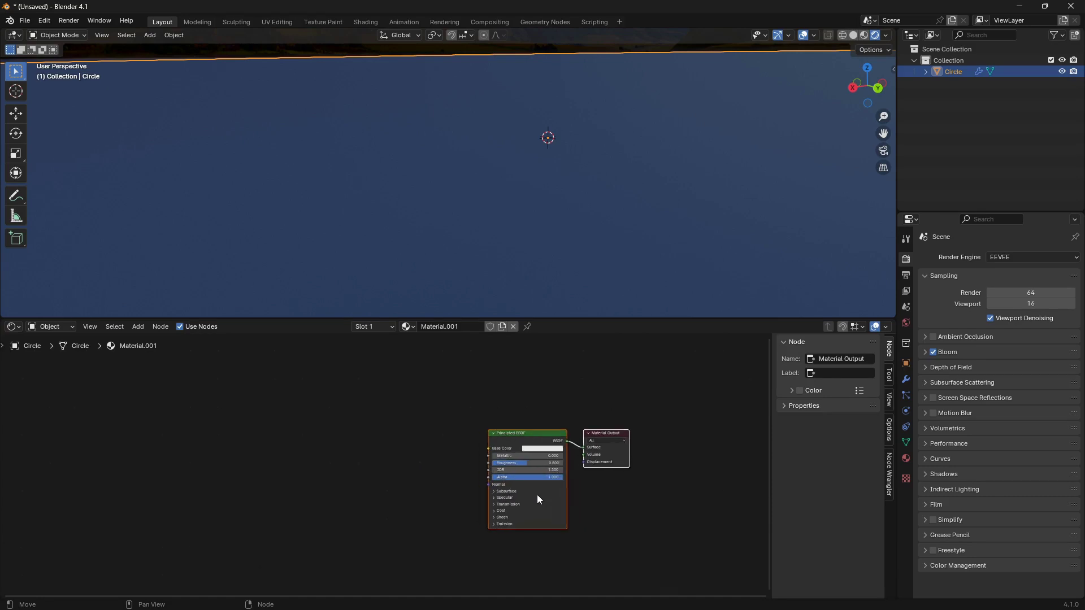
- Make the material fully metallic with zero roughness so the disc mirrors the landscape
middle_drag(648, 211, 620, 213)
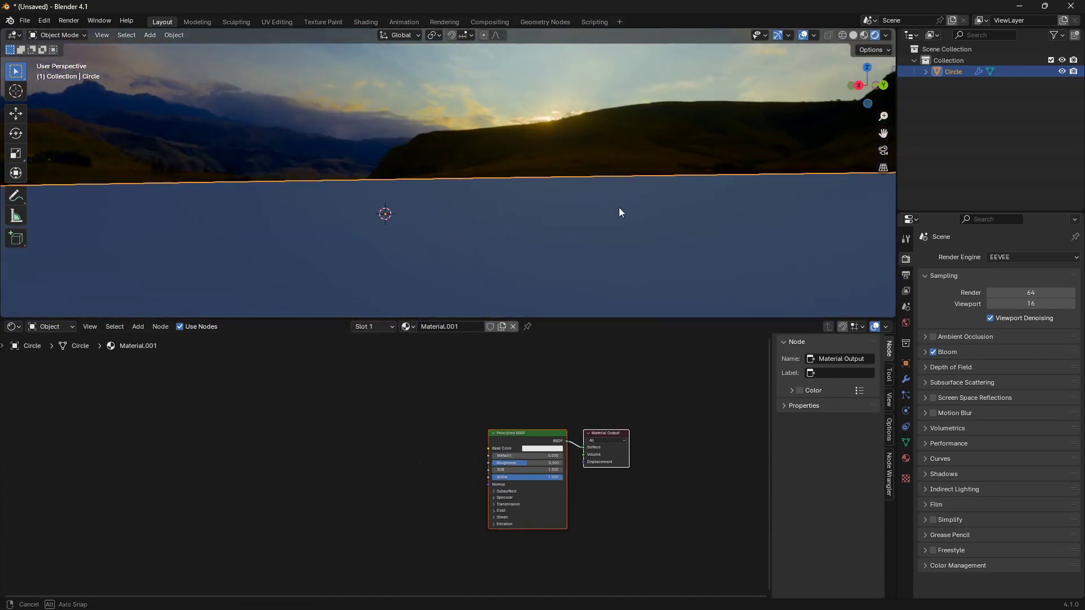
drag(581, 320, 580, 399)
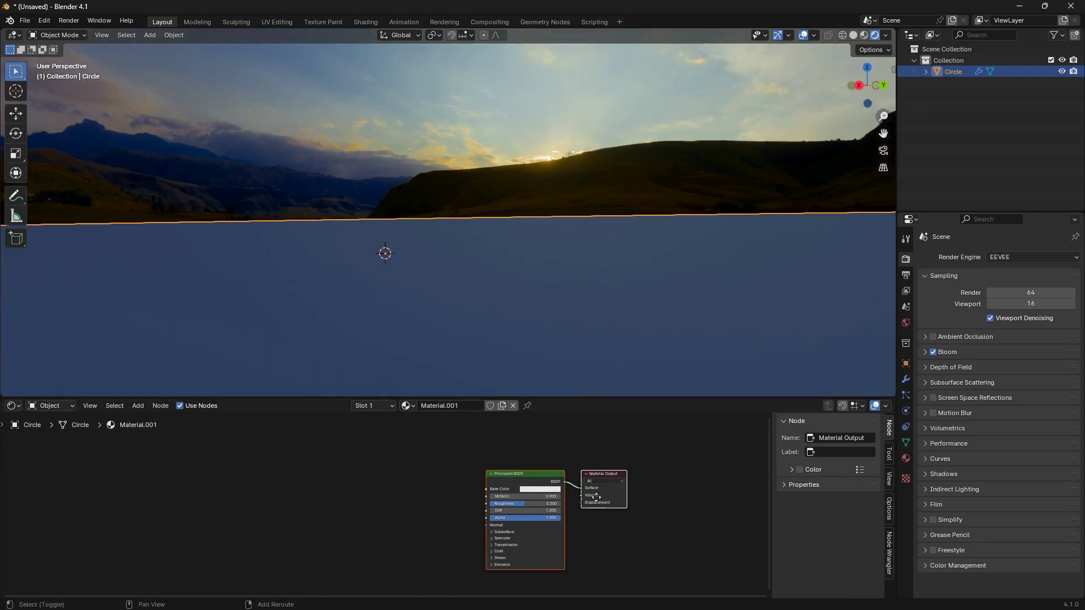
scroll(504, 520, up, 2)
middle_drag(513, 510, 602, 456)
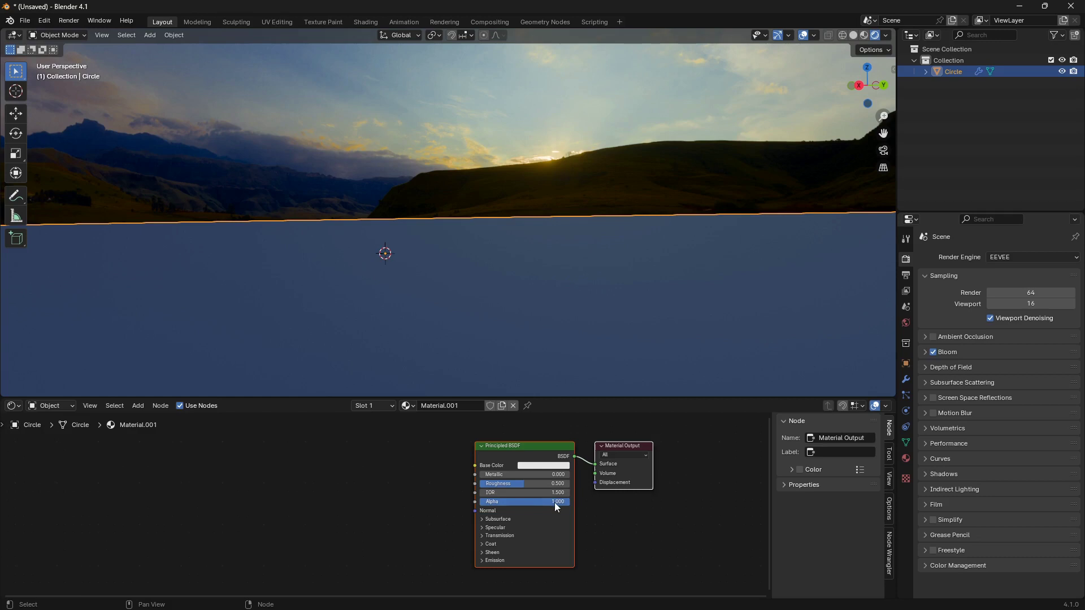
scroll(560, 503, up, 1)
middle_drag(560, 503, 450, 516)
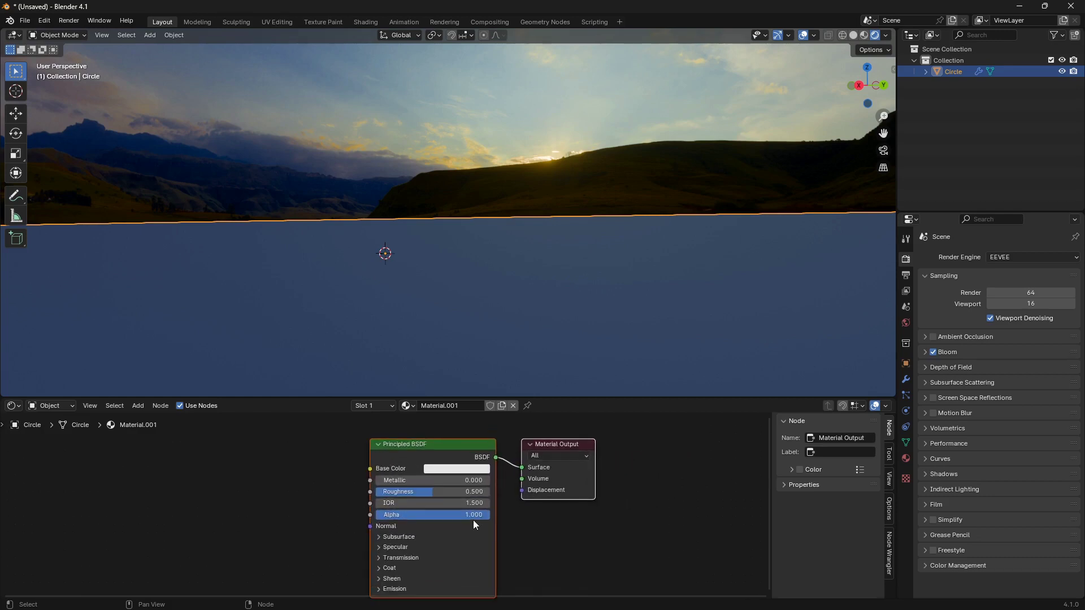
scroll(473, 520, up, 1)
mouse_move(400, 492)
mouse_down()
mouse_move(509, 489)
mouse_move(396, 501)
mouse_up()
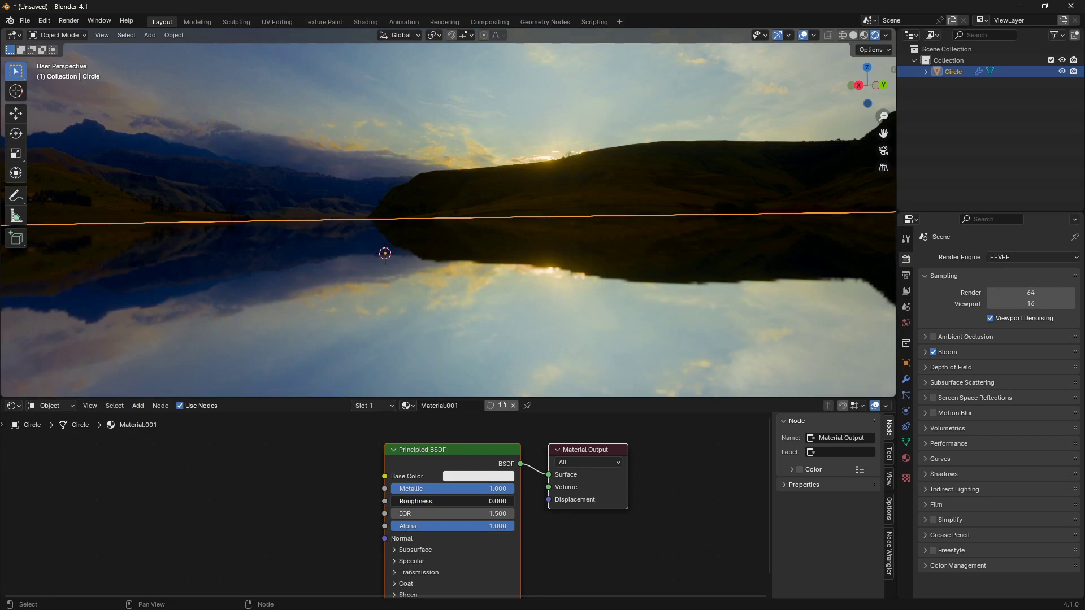
- Snap the 3D cursor to the circle's centre, deselect it, and make room left of the nodes
key(shift+s)
key(alt+a)
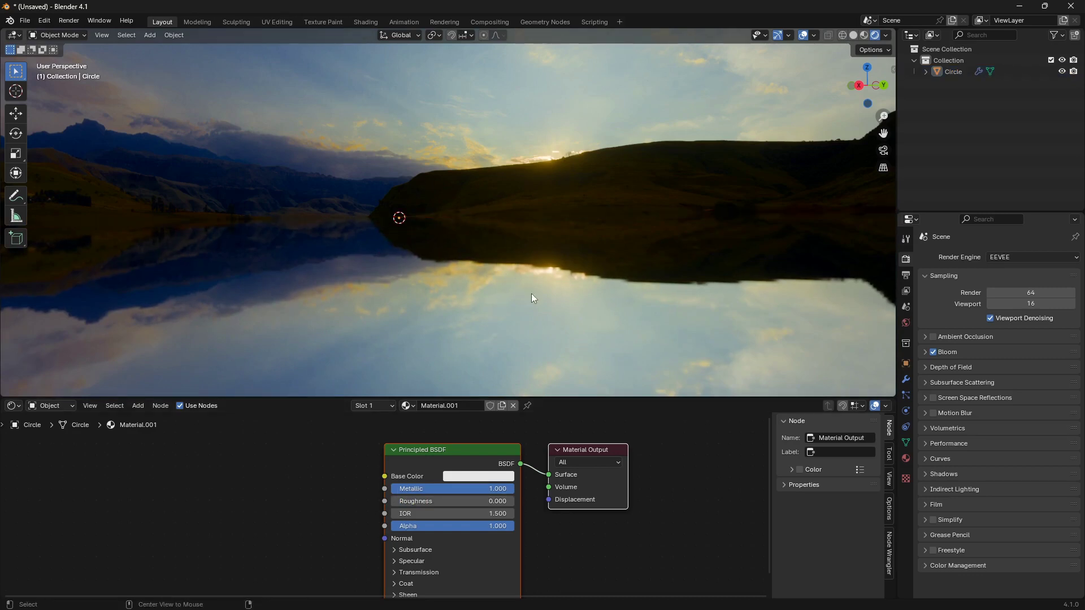
scroll(480, 496, down, 1)
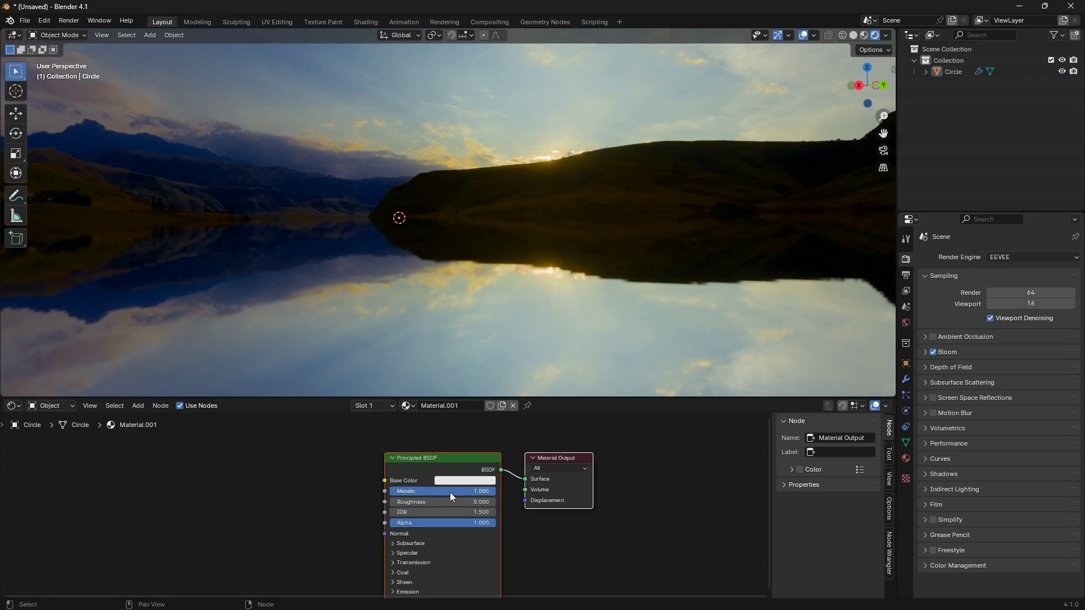
middle_drag(450, 493, 549, 487)
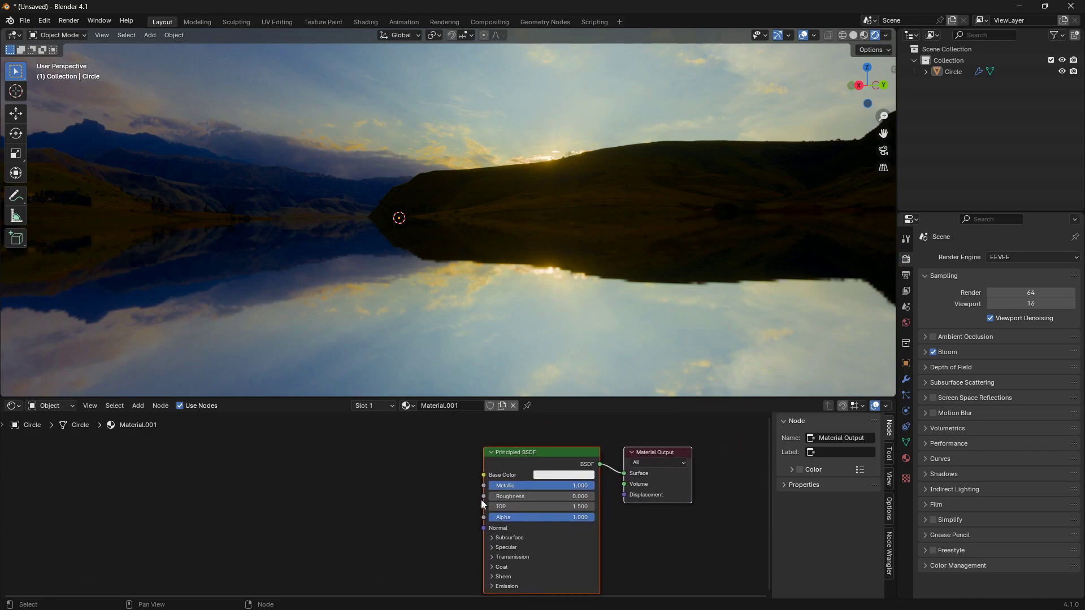
middle_drag(481, 498, 535, 482)
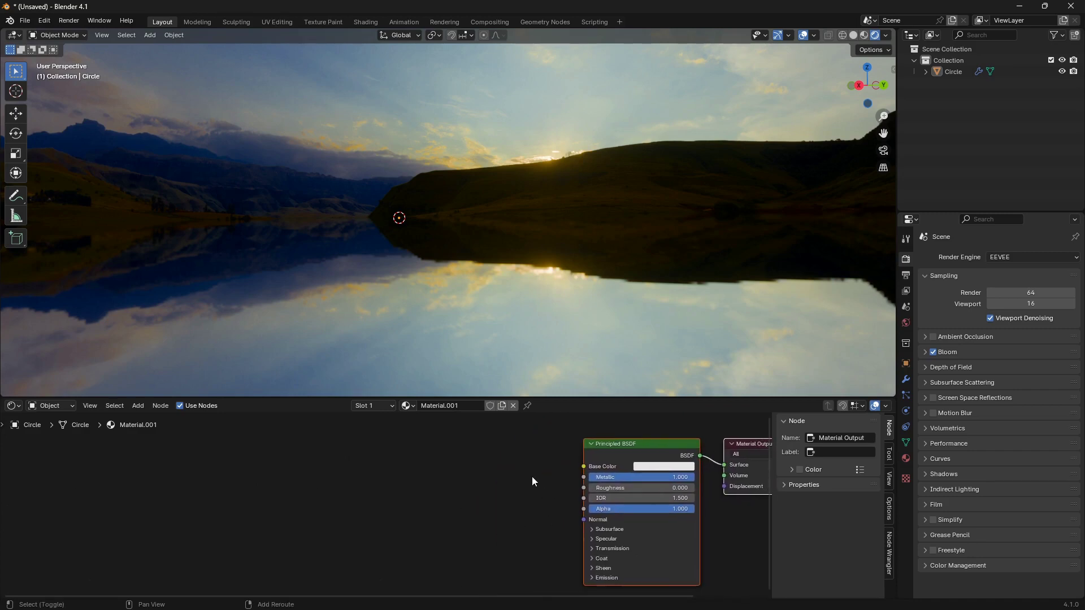
- Add a Bump node left of the Principled BSDF
key(shift+a)
text(bump)
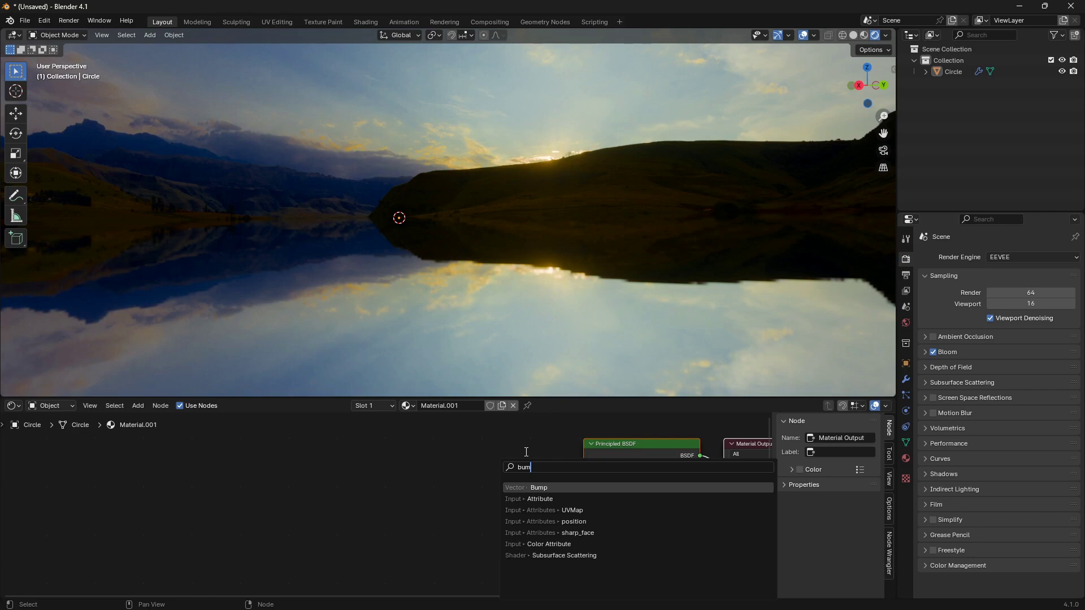
click(540, 487)
click(465, 484)
middle_drag(465, 484, 537, 468)
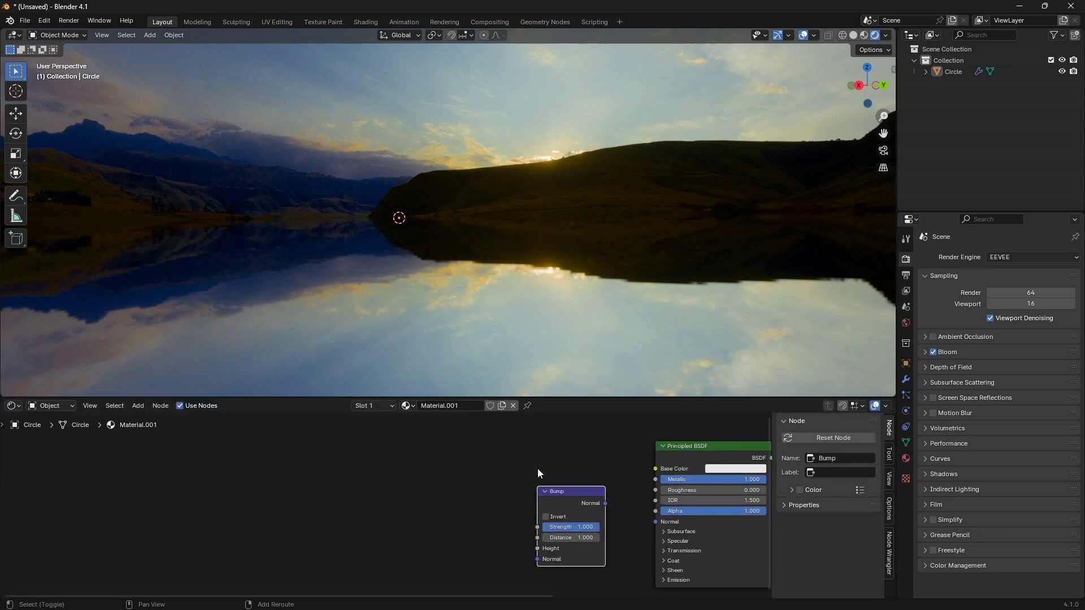
- Add a Noise Texture node left of the Bump node
key(shift+a)
click(520, 466)
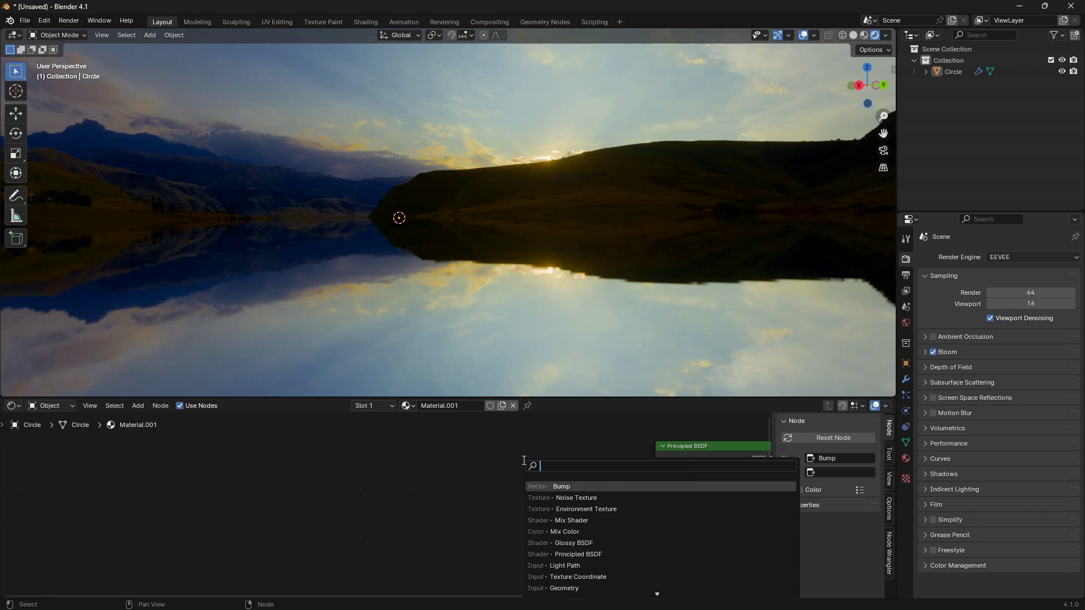
text(noice)
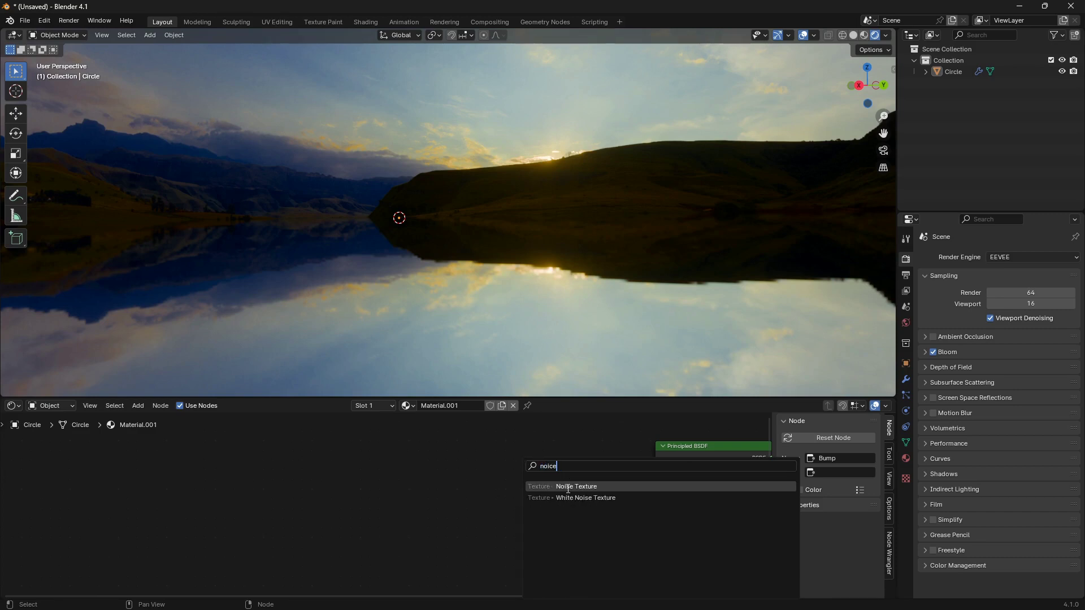
click(569, 489)
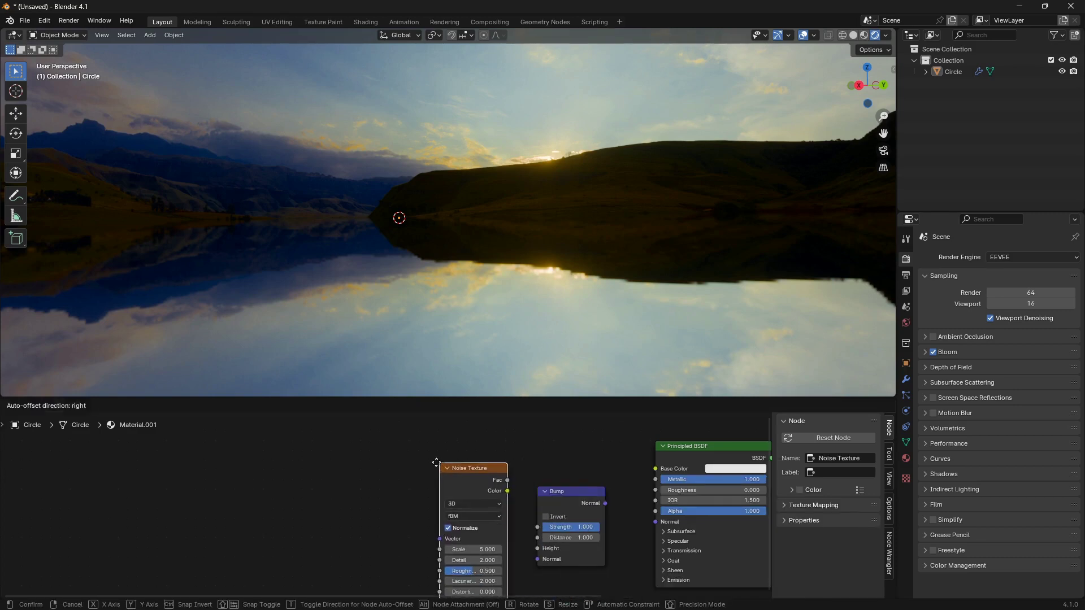
click(456, 465)
middle_drag(456, 465, 535, 488)
scroll(534, 488, down, 1)
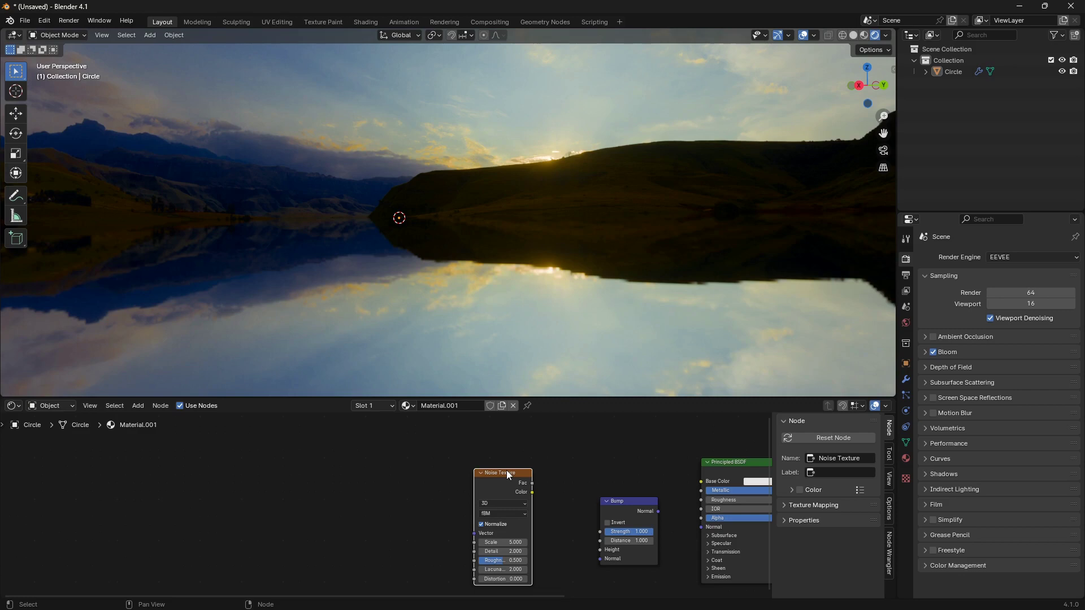
- Add Texture Coordinate and Mapping nodes to the noise with Ctrl+T
key(ctrl+t)
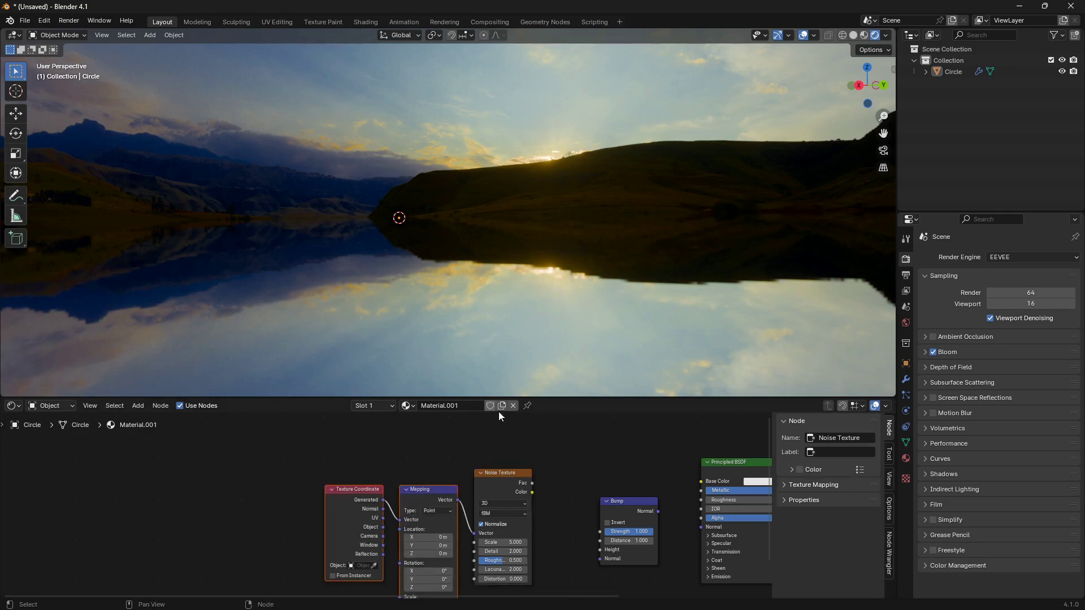
scroll(507, 475, up, 2)
middle_drag(560, 486, 597, 475)
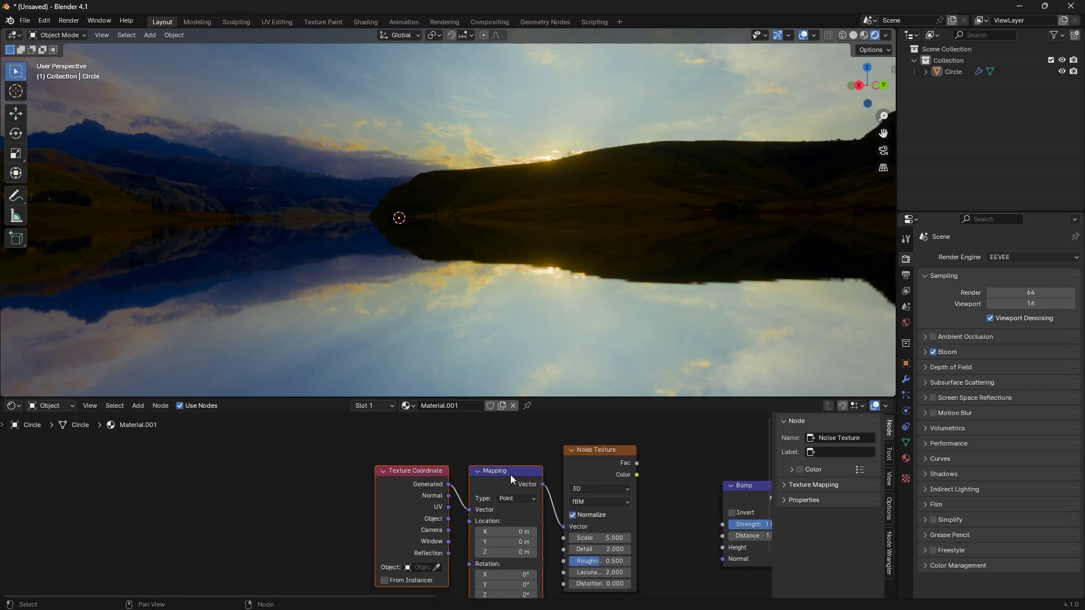
middle_drag(534, 486, 518, 485)
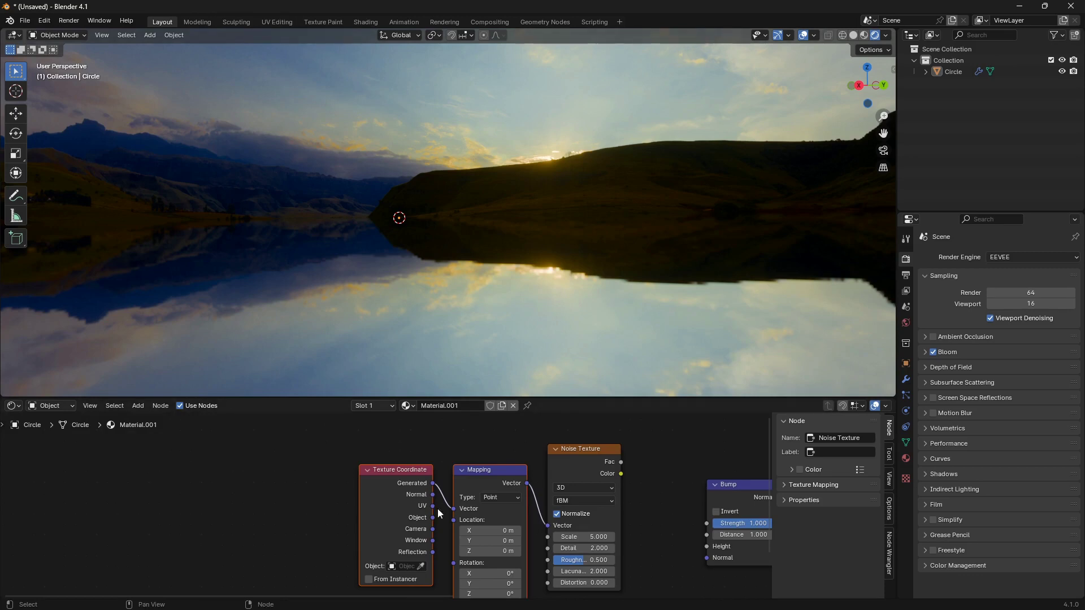
- Check in Preferences' add-ons, filtered by 'node', that Node Wrangler is enabled
click(44, 22)
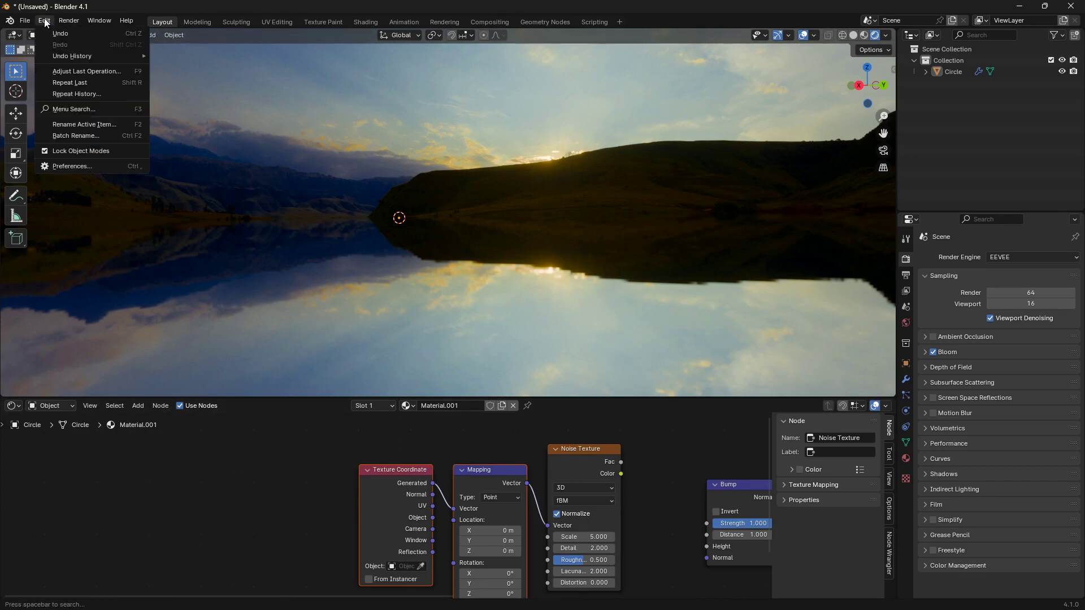
click(80, 165)
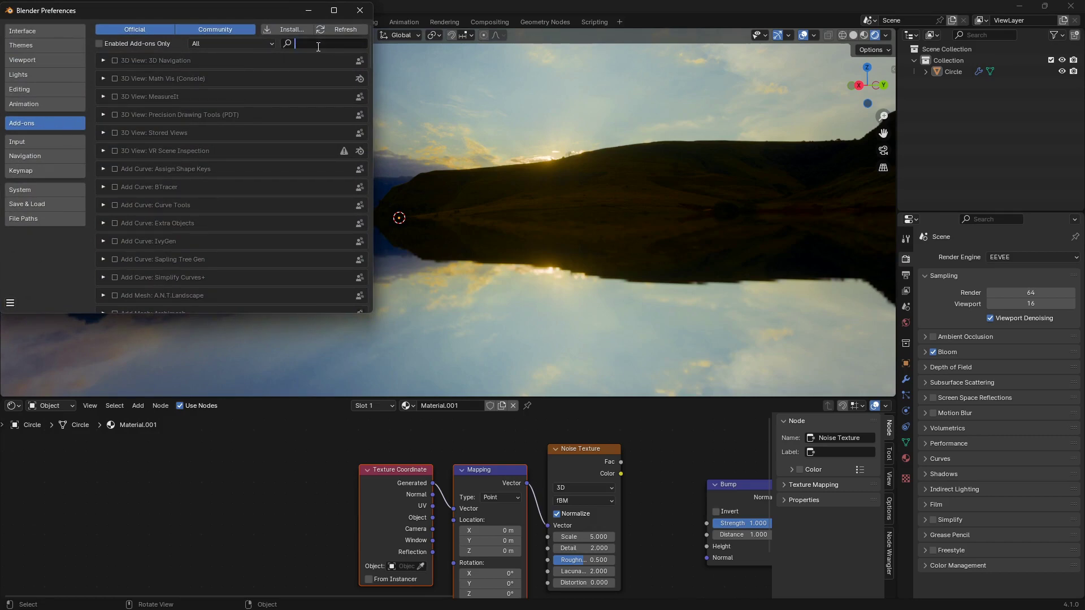
text(node)
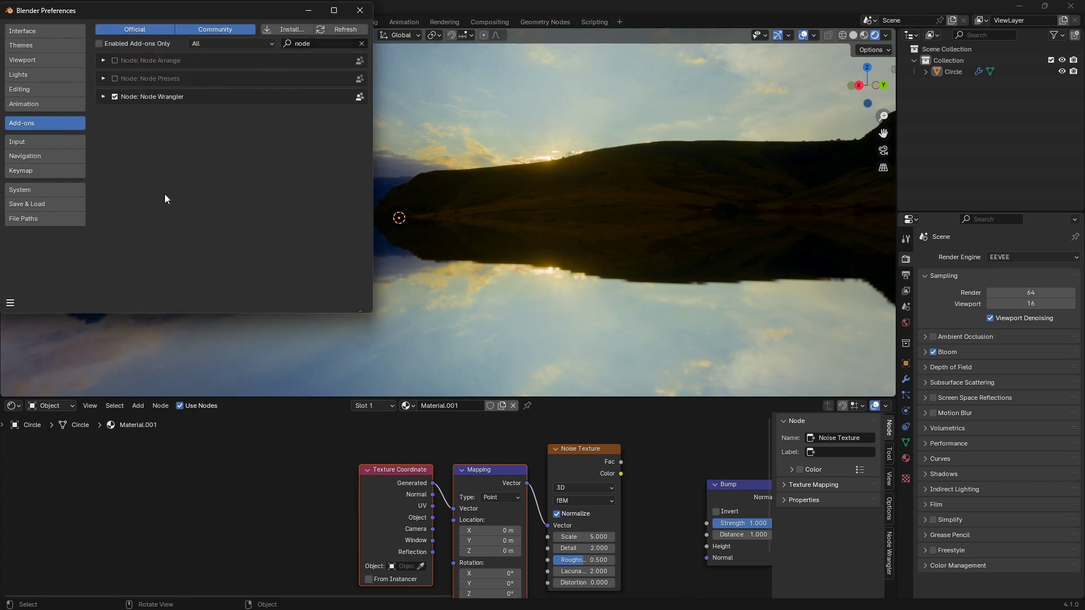
click(10, 303)
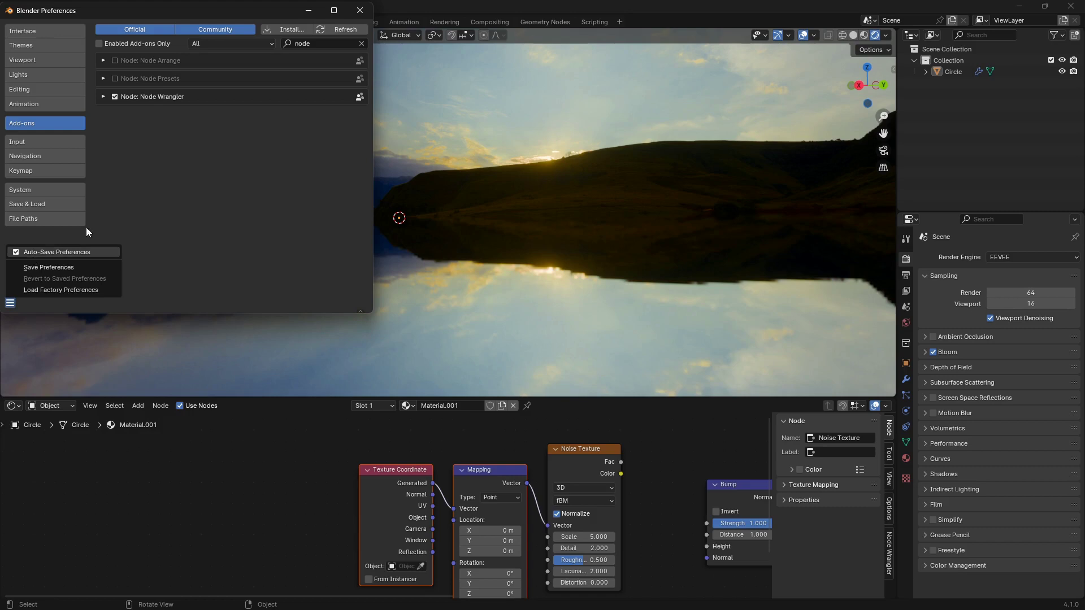
click(356, 15)
- Link Noise Texture Fac to Bump Height and Bump Normal to the Principled BSDF Normal
middle_drag(615, 480, 407, 471)
drag(375, 447, 461, 484)
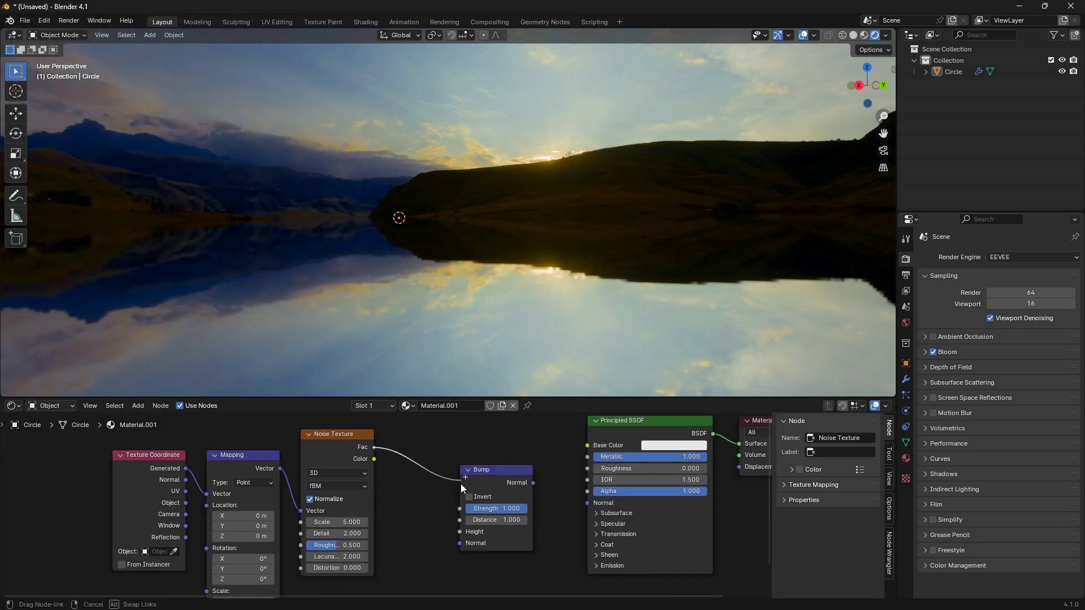
drag(464, 521, 463, 530)
middle_drag(541, 482, 463, 474)
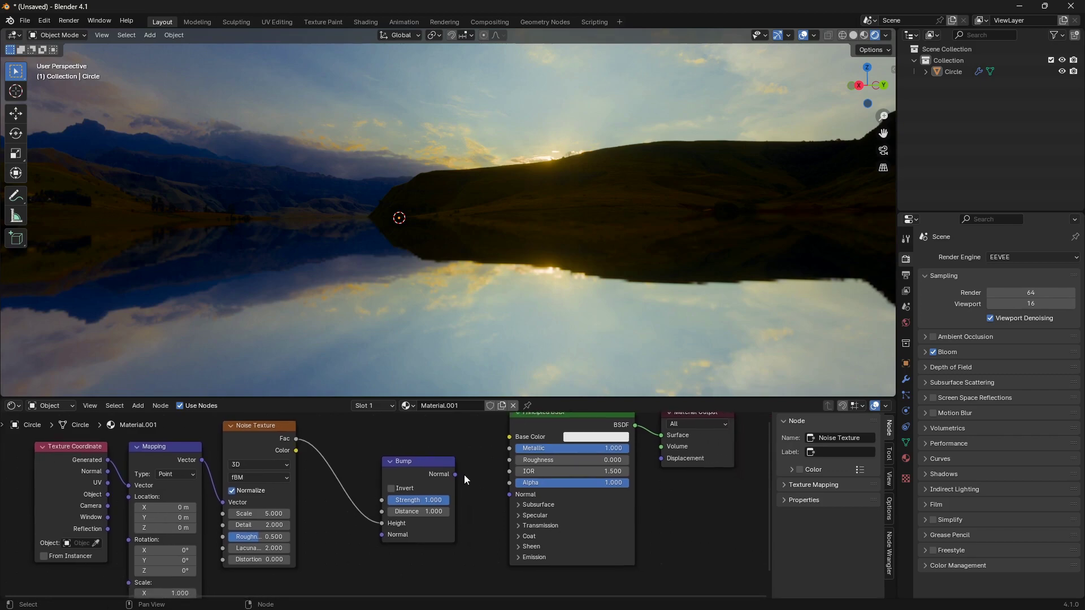
drag(501, 496, 510, 495)
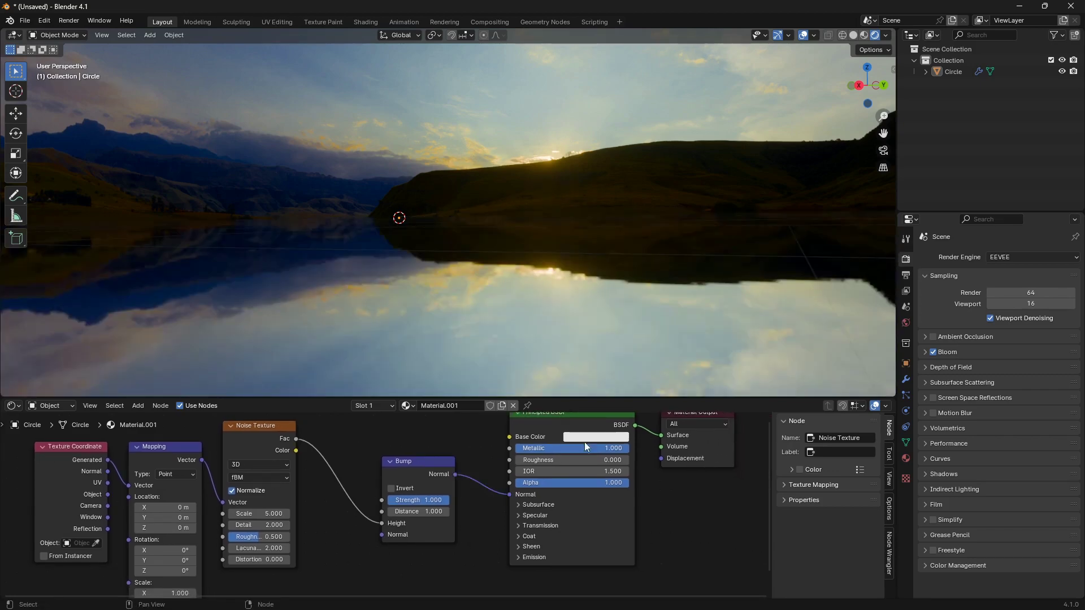
middle_drag(561, 465, 730, 454)
middle_drag(559, 308, 515, 311)
- Raise the noise Scale to about 69.5 and set the bump Strength to 0.12
middle_drag(462, 521, 469, 534)
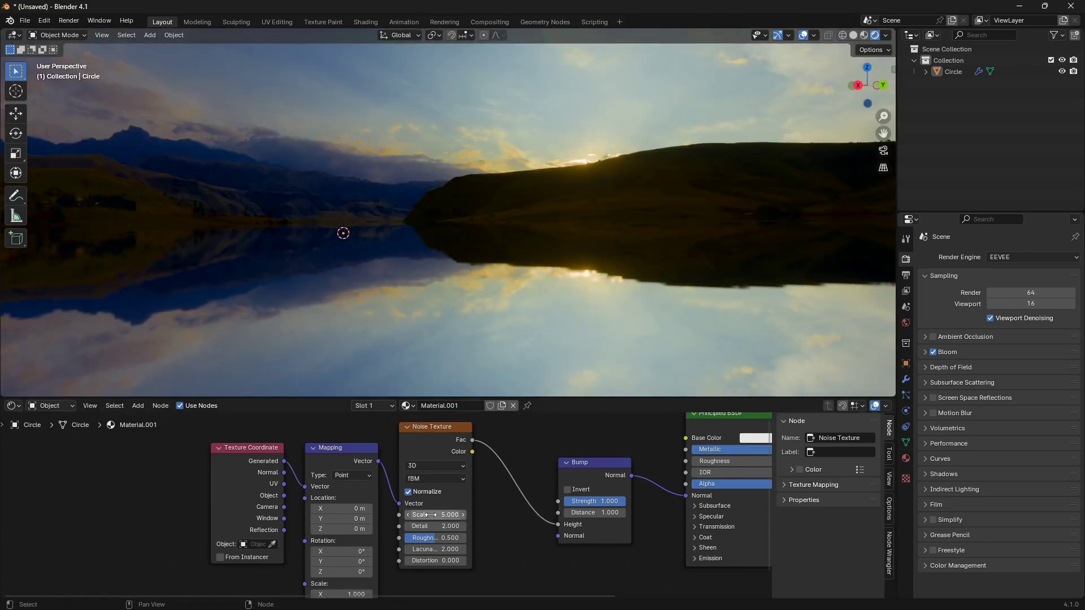
drag(427, 515, 514, 515)
middle_drag(443, 241, 517, 391)
mouse_move(429, 519)
mouse_down()
mouse_move(442, 519)
mouse_move(419, 519)
mouse_move(429, 526)
mouse_up()
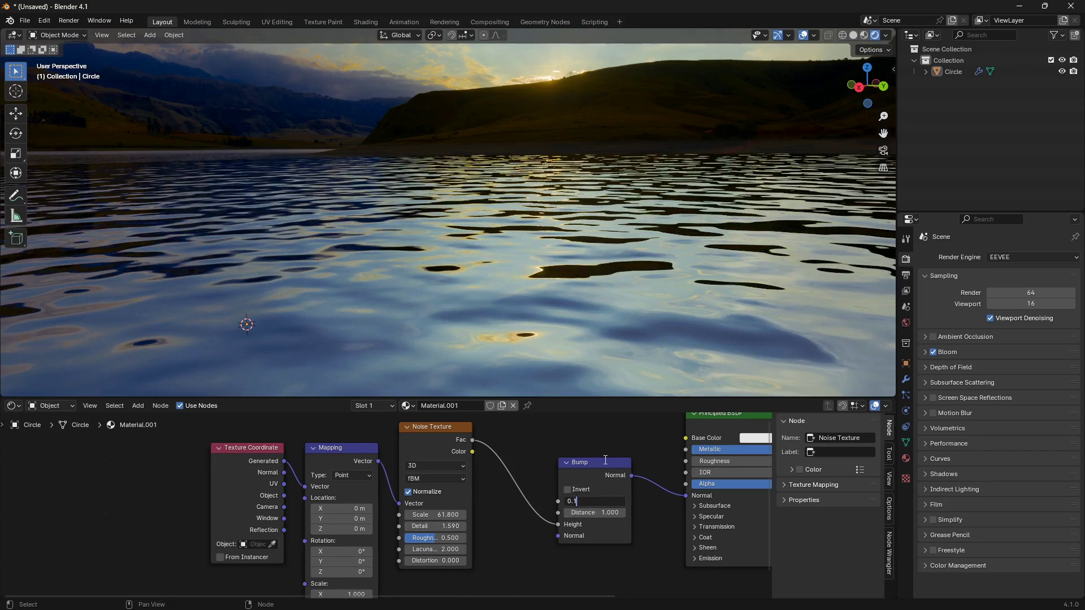
text(0.12)
key(Return)
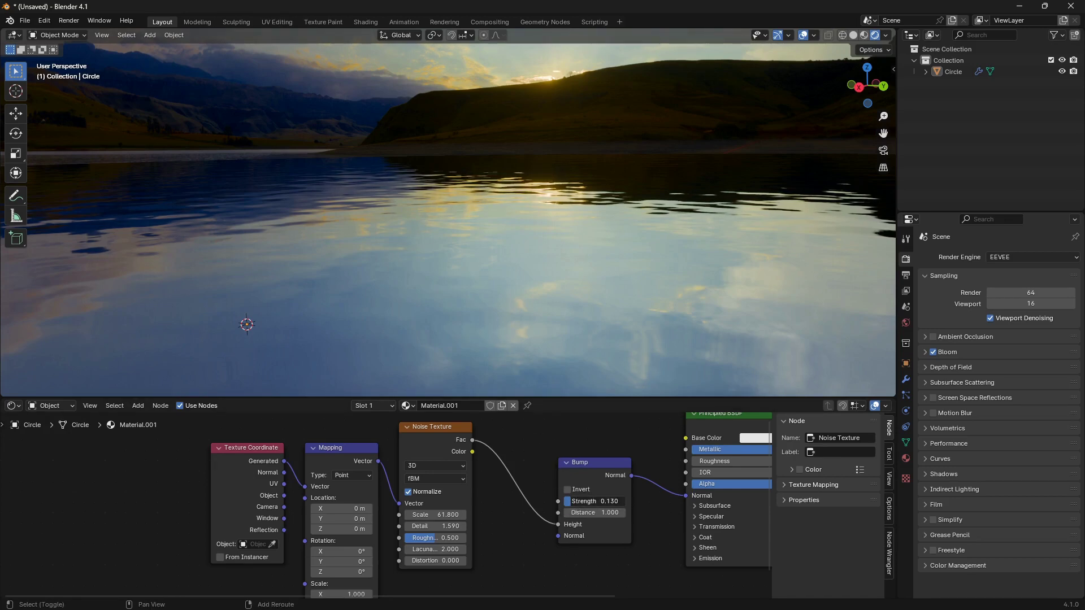
- Reveal the full Noise Texture node and fine-tune it to Scale 77.2, Detail 1.59
scroll(524, 518, up, 3)
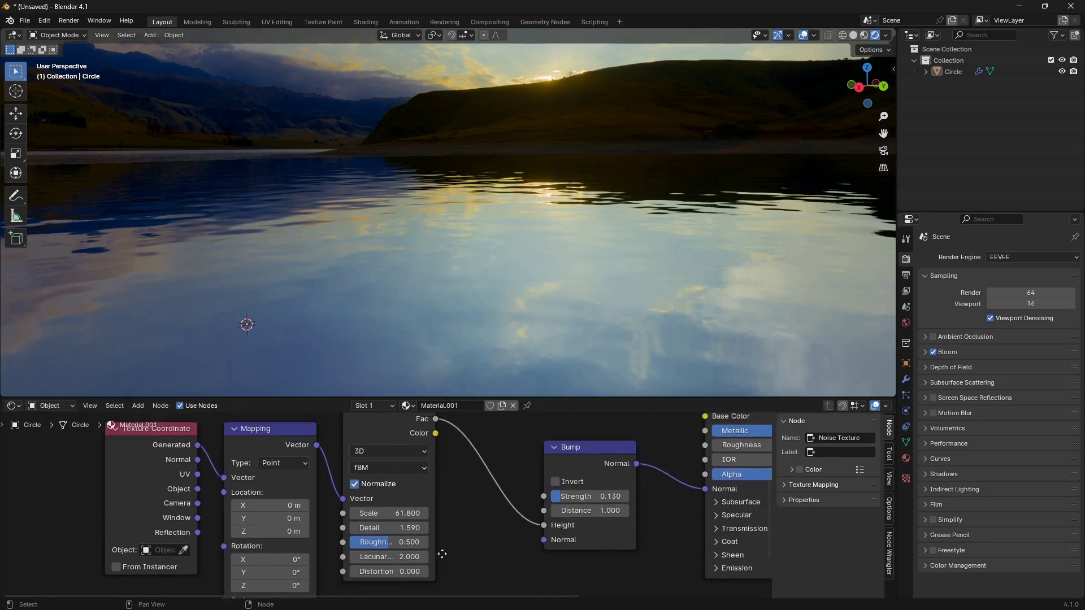
middle_drag(490, 526, 456, 548)
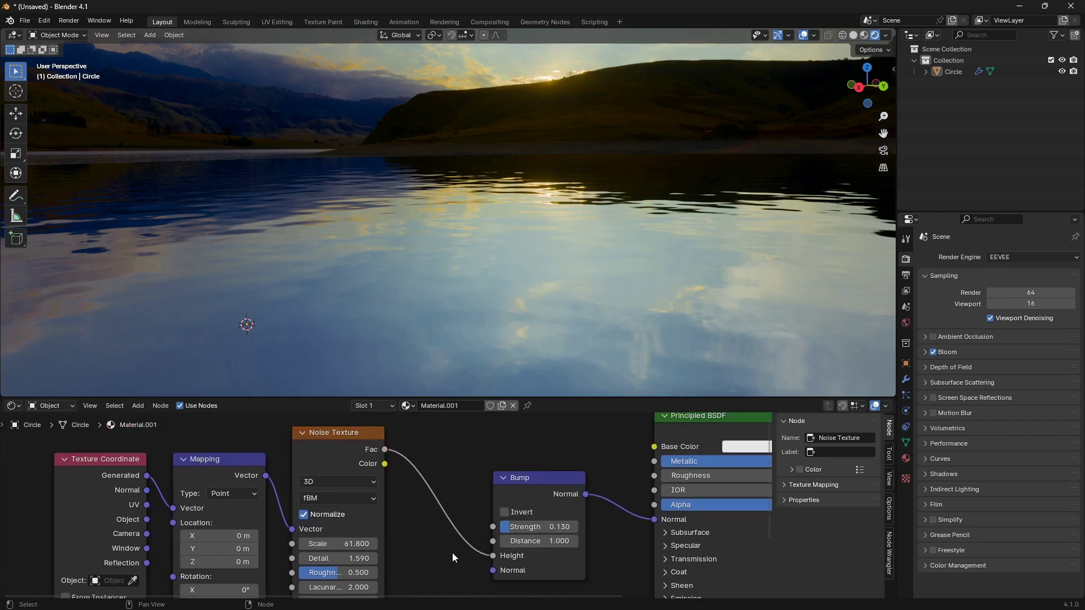
middle_drag(358, 574, 439, 543)
middle_drag(465, 469, 481, 500)
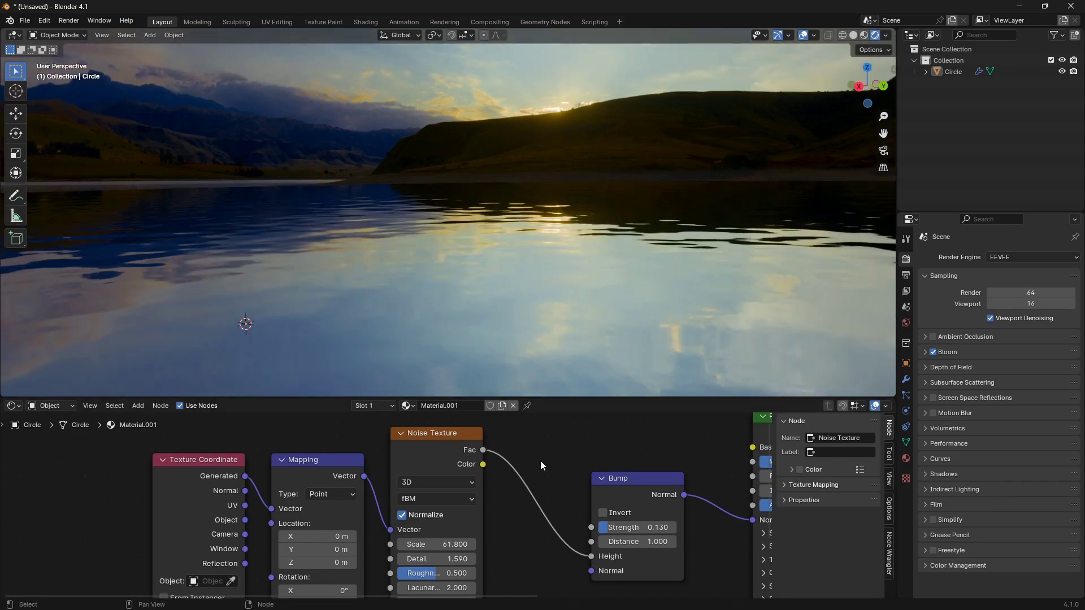
middle_drag(541, 460, 473, 490)
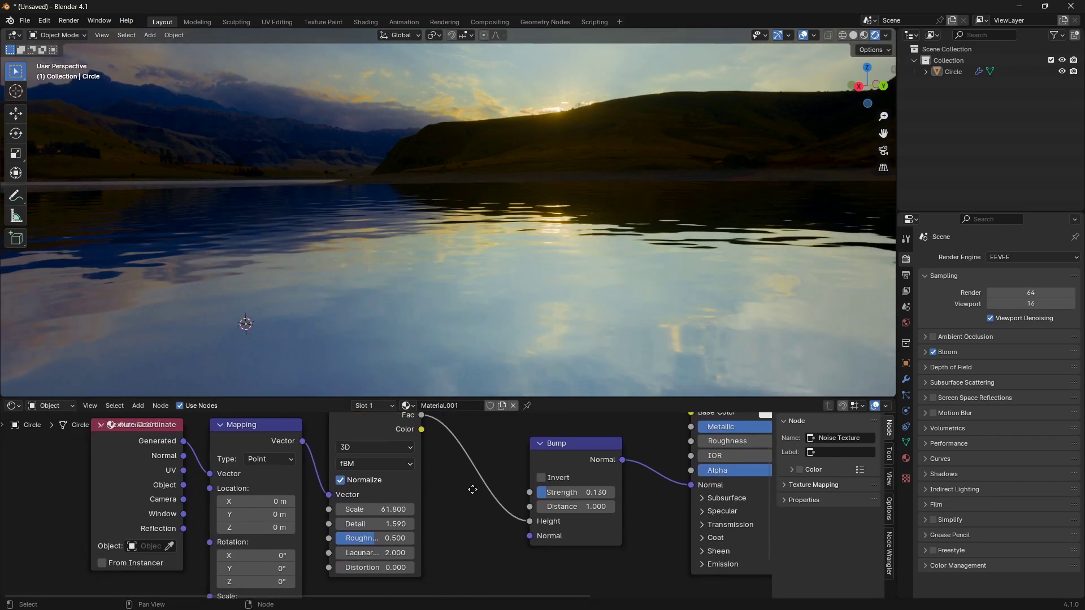
mouse_move(362, 511)
mouse_down()
mouse_move(565, 512)
mouse_move(368, 512)
mouse_up()
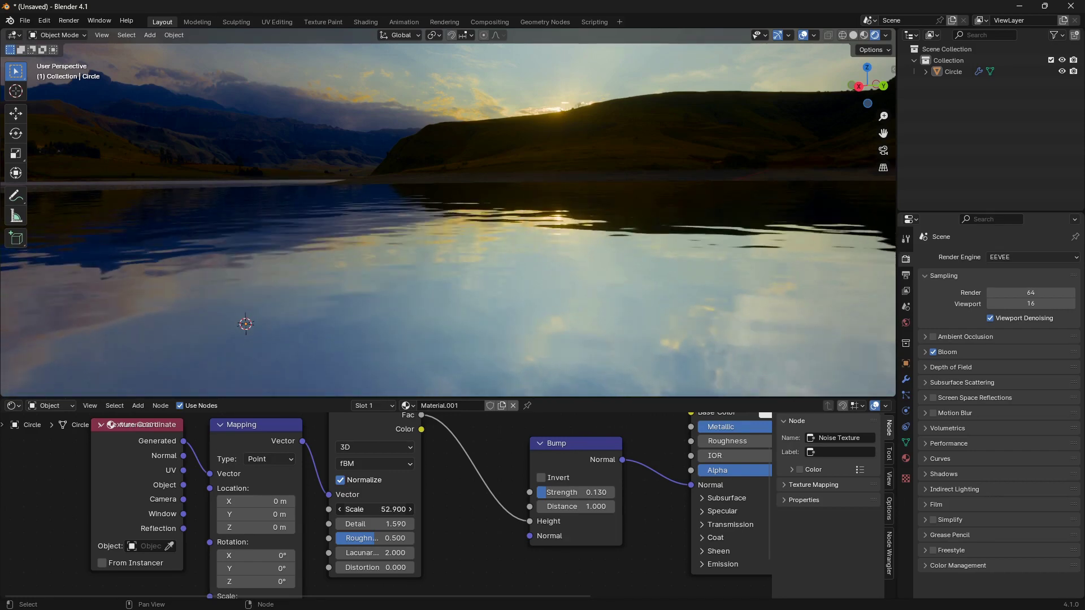
drag(364, 511, 366, 511)
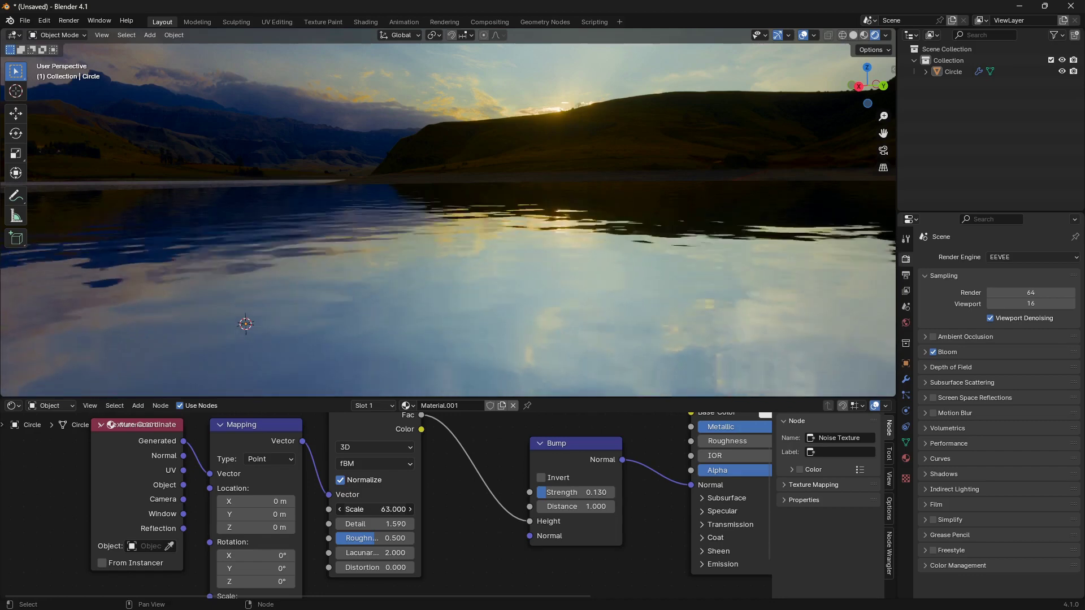
drag(369, 512, 375, 511)
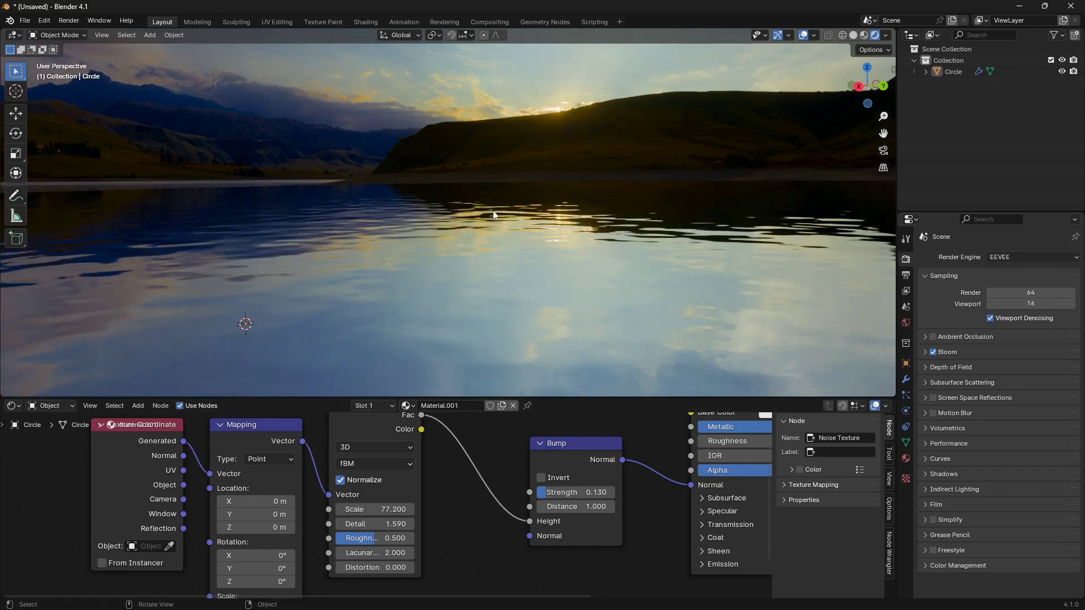
middle_drag(503, 206, 507, 193)
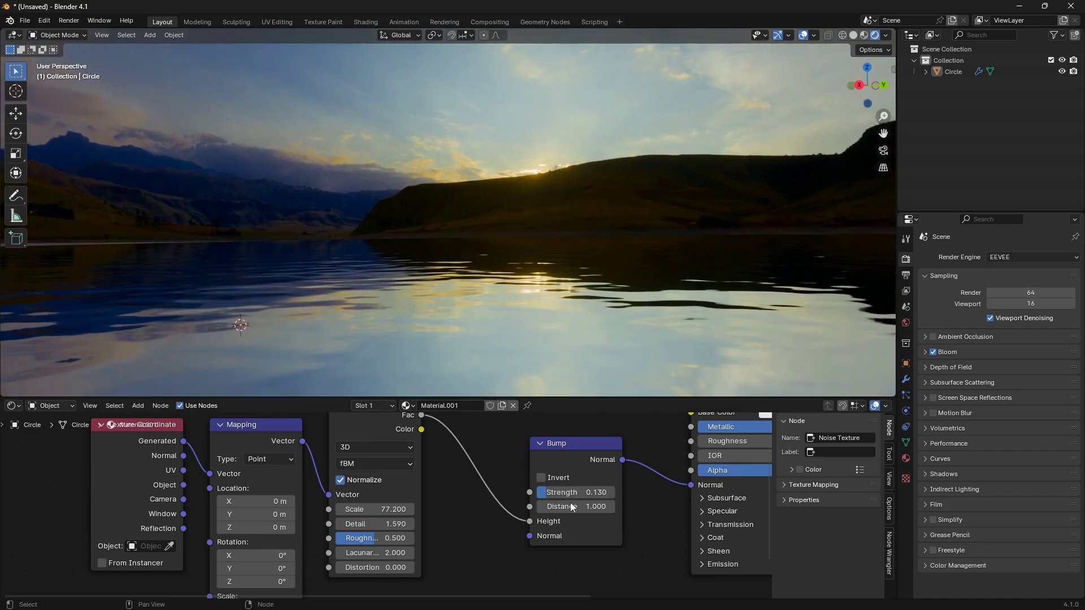
- Move the Texture Coordinate and Mapping nodes further left in the node editor
scroll(425, 522, down, 1)
middle_drag(425, 522, 703, 535)
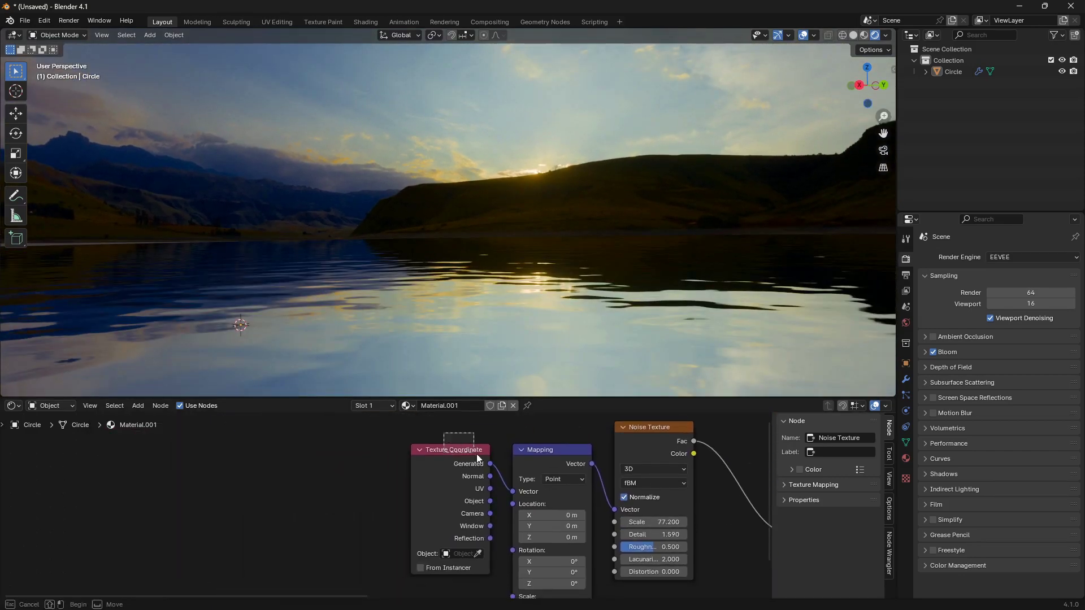
drag(526, 491, 526, 489)
drag(572, 484, 497, 479)
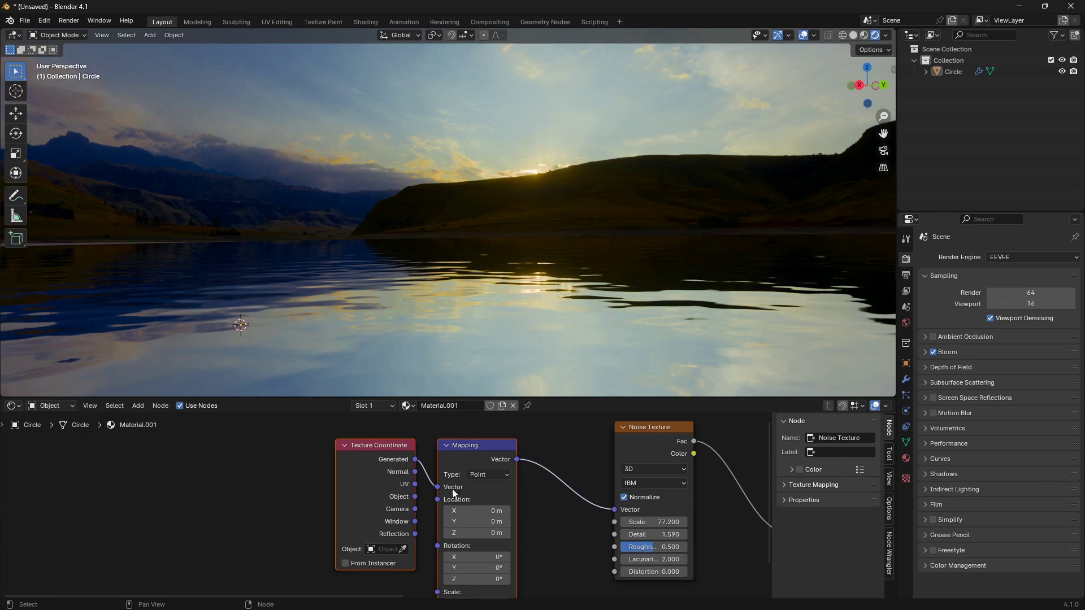
- Bring the Mapping Location fields into view and play the animation to watch the ripples drift
middle_drag(452, 489, 412, 459)
scroll(486, 530, up, 2)
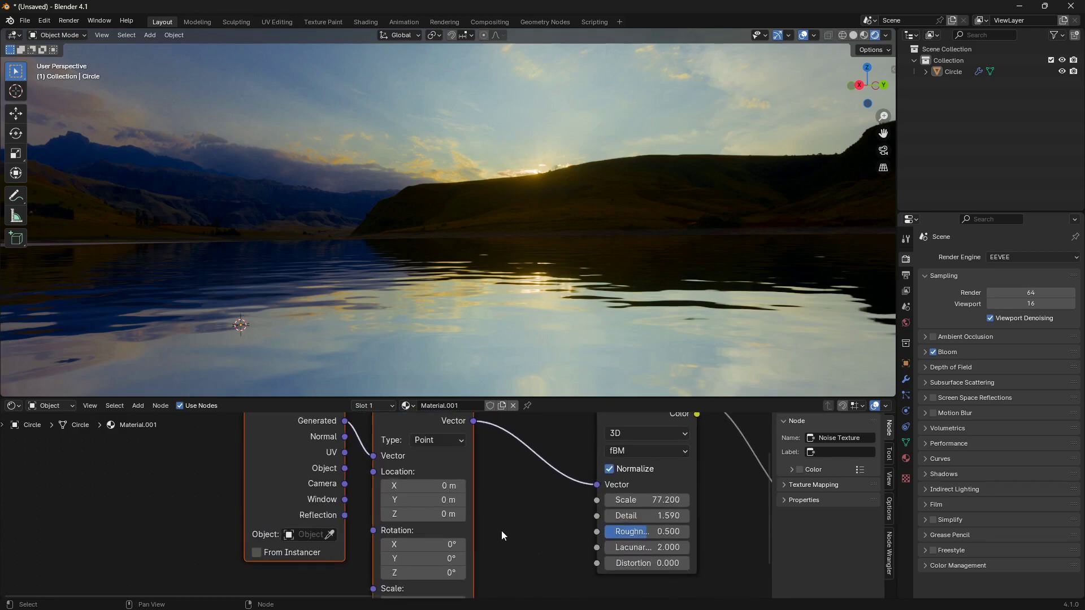
shift+middle_drag(503, 536, 592, 531)
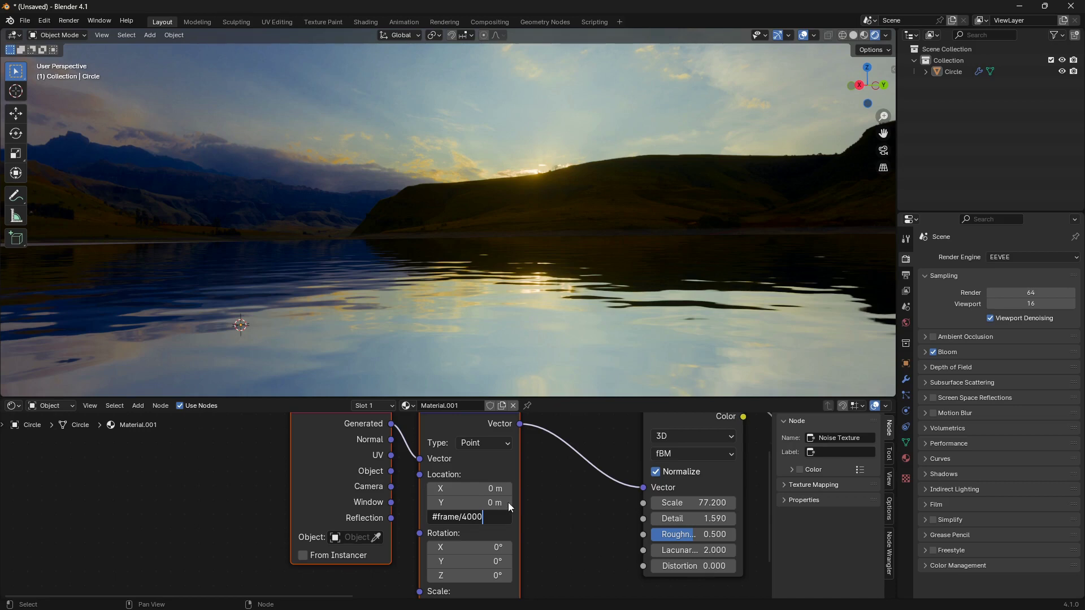
key(space)
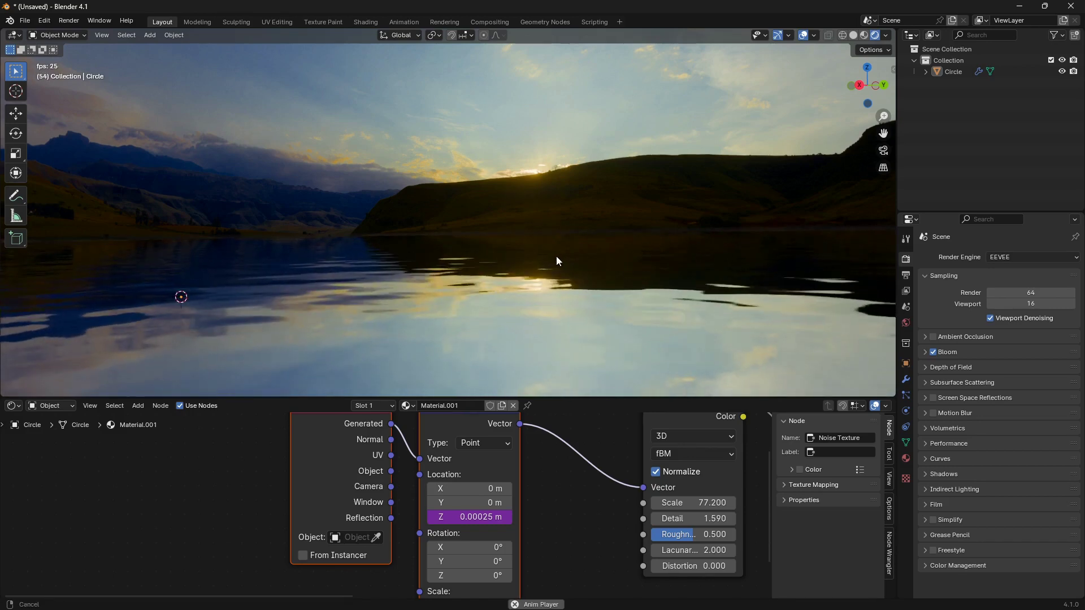
- Raise the Noise Texture Scale to 96.6 for finer ripples
middle_drag(599, 497, 402, 511)
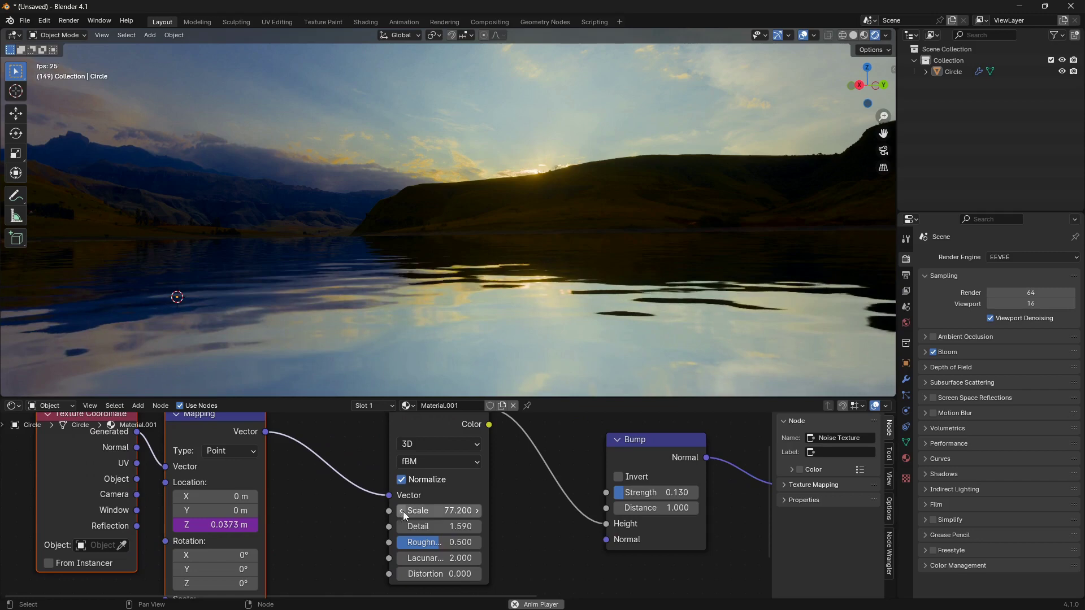
drag(422, 506, 423, 506)
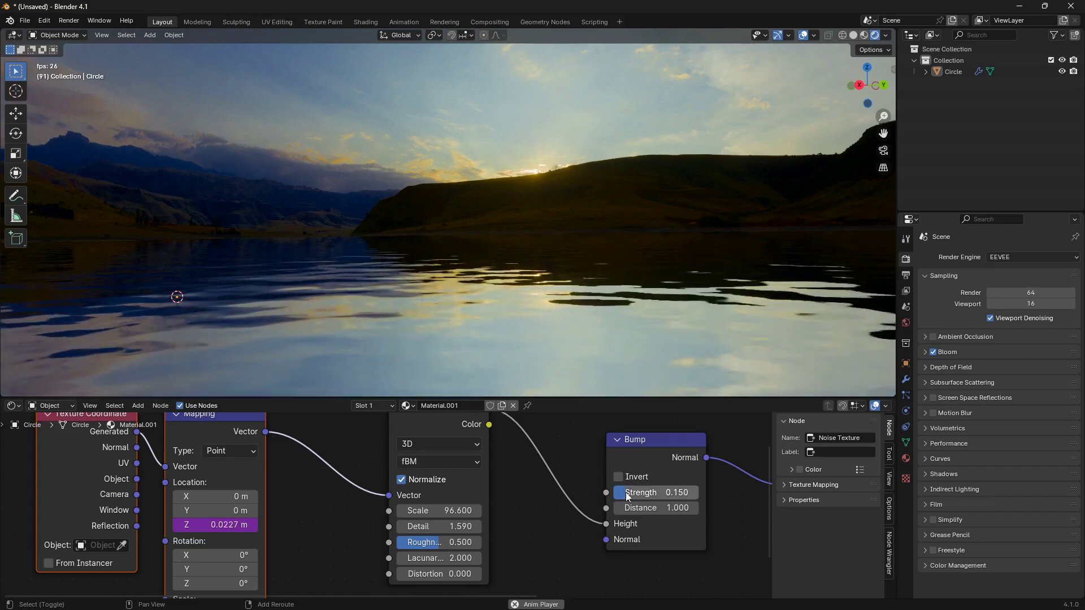
middle_drag(482, 545, 500, 492)
scroll(497, 509, up, 1)
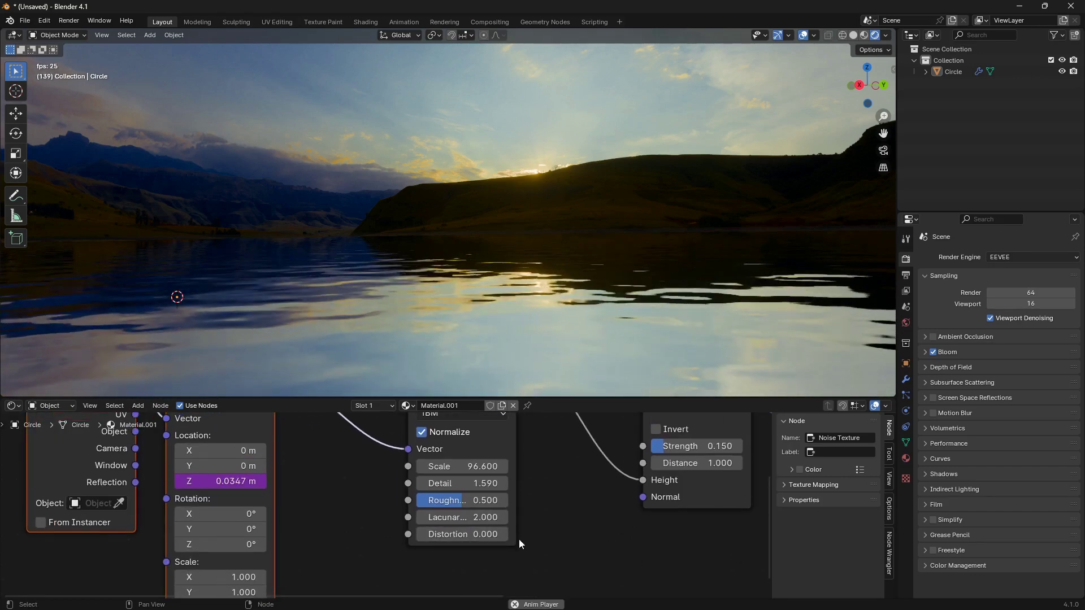
middle_drag(544, 519, 537, 535)
scroll(476, 531, down, 1)
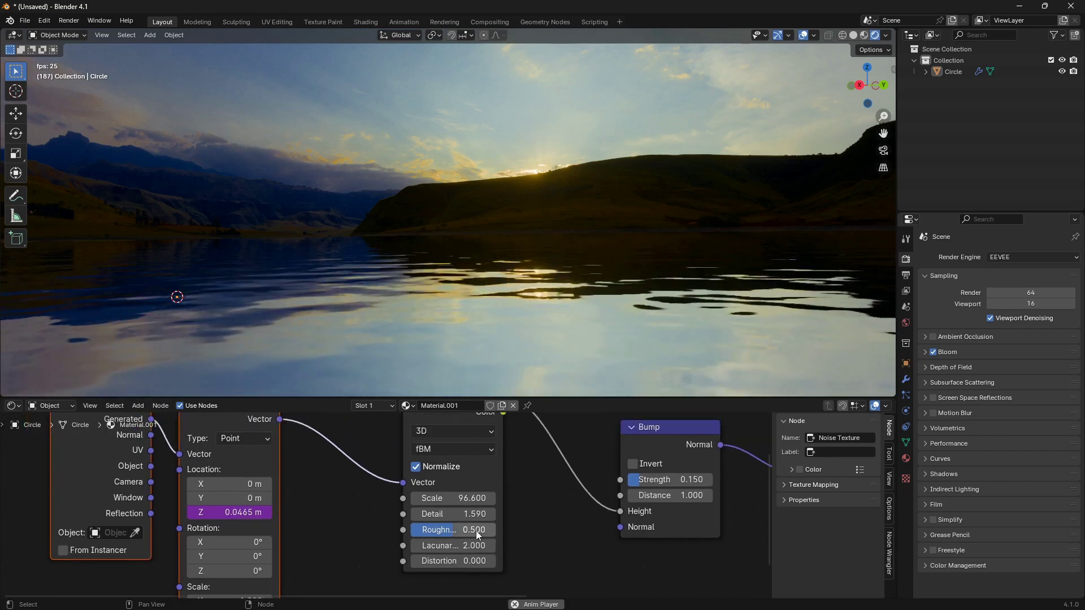
- Try other Roughness, Lacunarity and Distortion values, then undo back to roughness 0.500 and distortion 0
drag(455, 534, 426, 534)
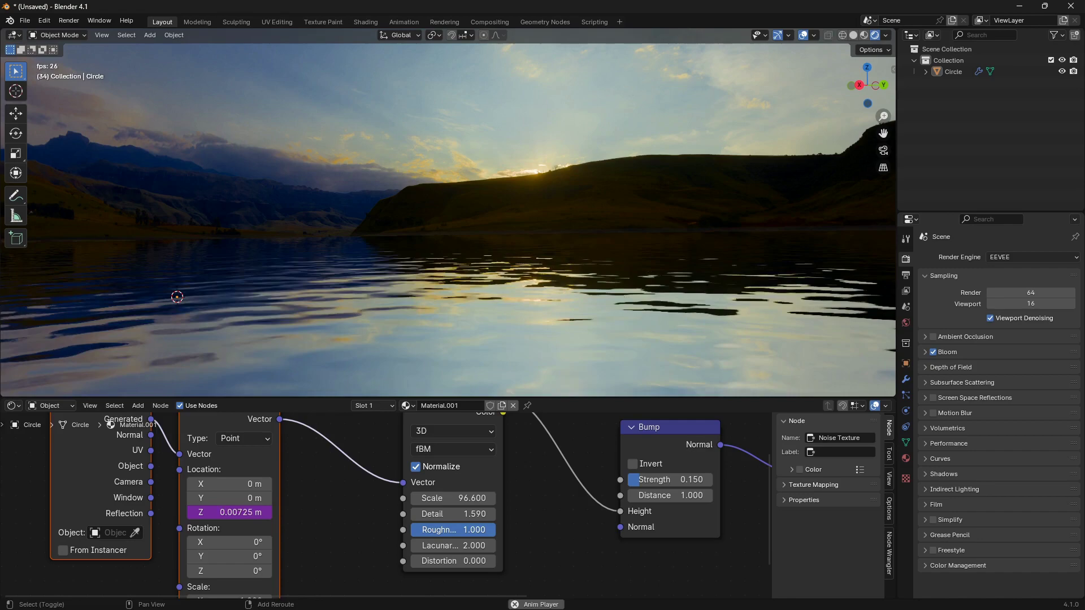
key(ctrl+z)
mouse_move(448, 543)
middle_down()
mouse_move(505, 506)
mouse_move(459, 530)
middle_up()
drag(475, 533, 511, 552)
key(ctrl+z)
middle_drag(442, 485, 436, 507)
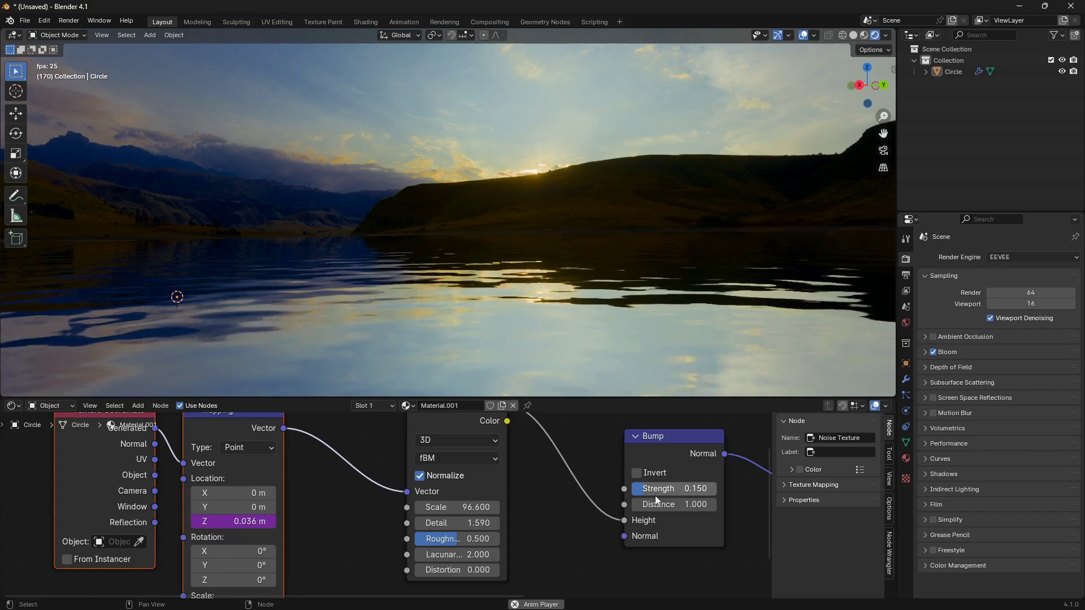
scroll(637, 498, down, 2)
scroll(277, 497, up, 2)
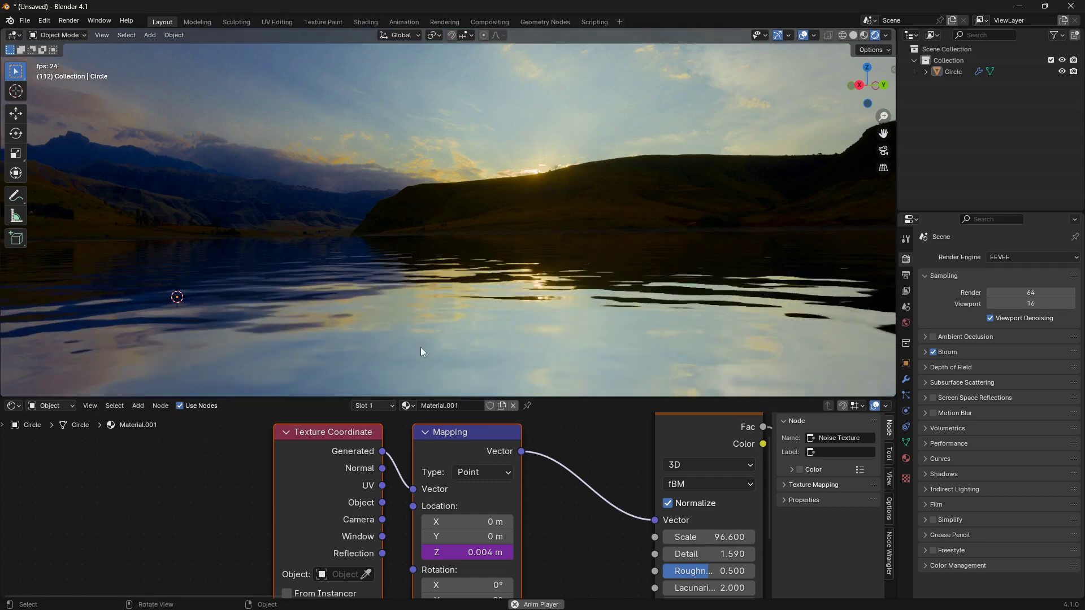
- Drive the Mapping node's Location X with the expression #frame/4000
middle_drag(211, 356, 481, 279)
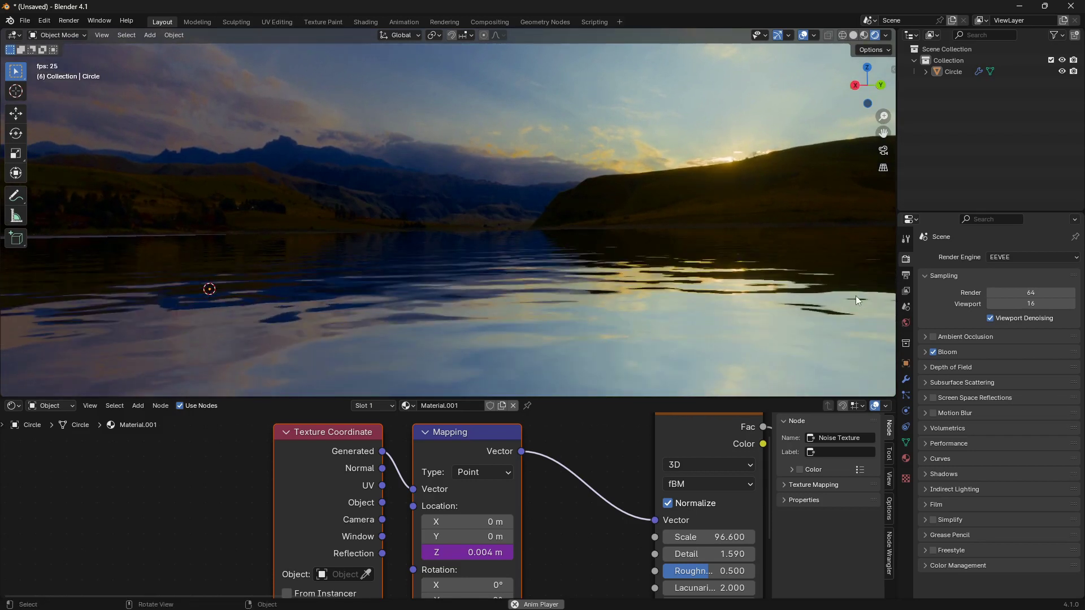
scroll(531, 555, up, 2)
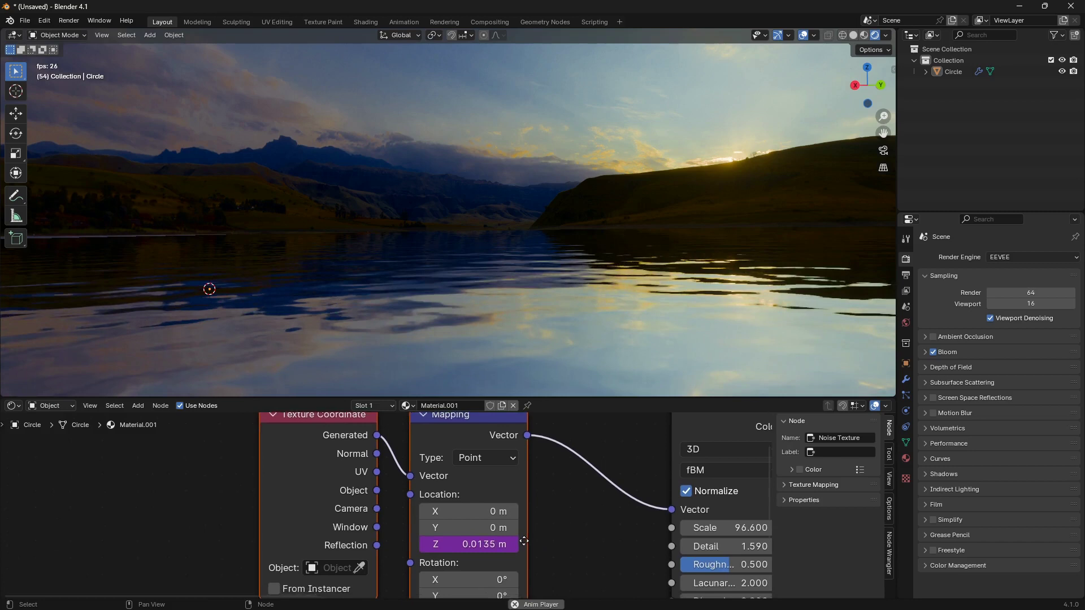
middle_drag(506, 529, 487, 542)
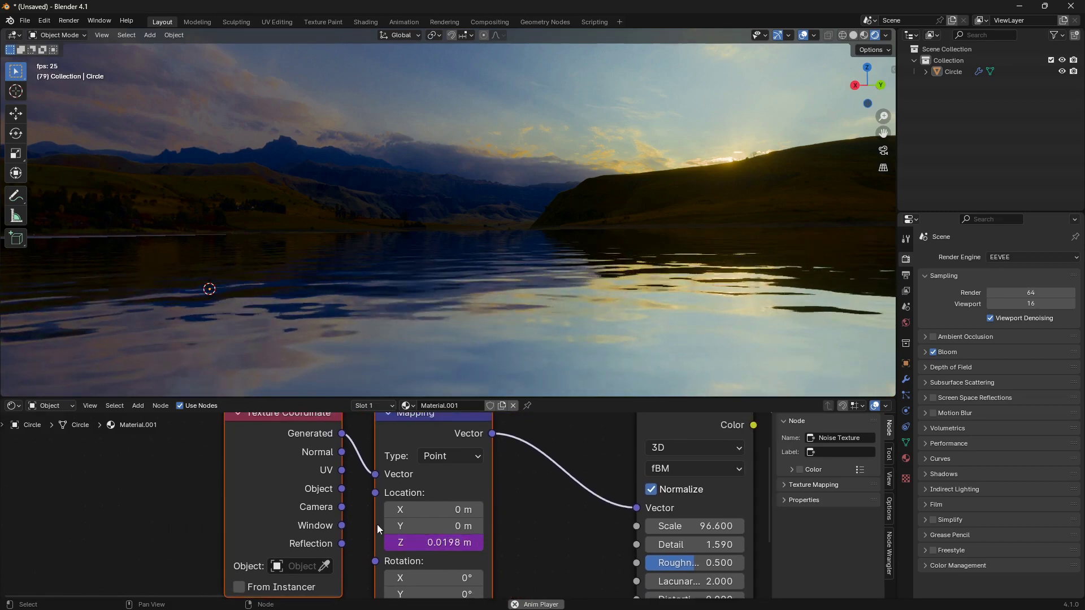
click(434, 510)
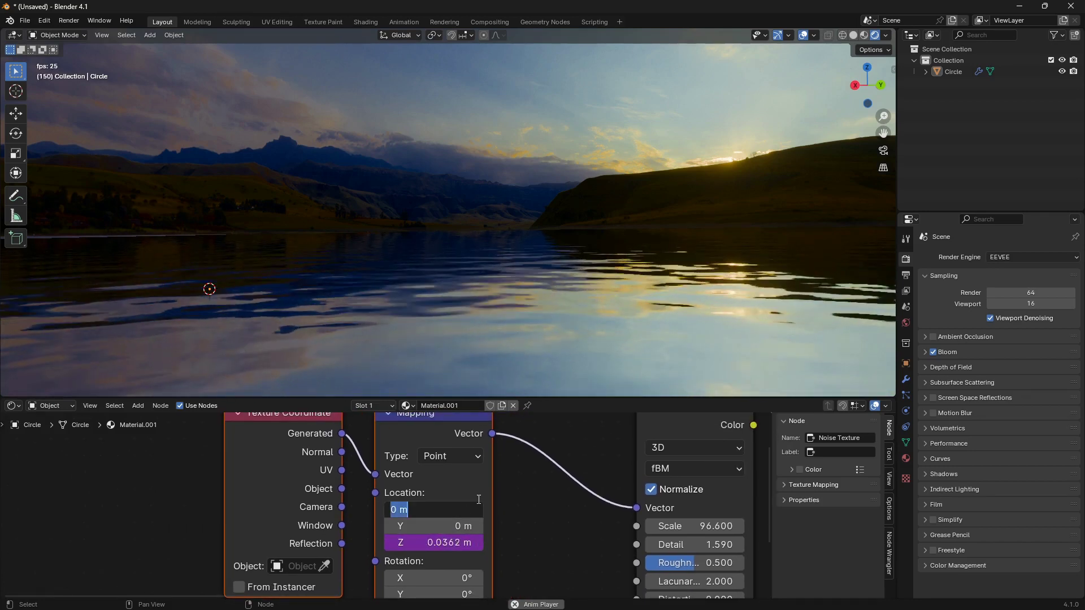
text(#)
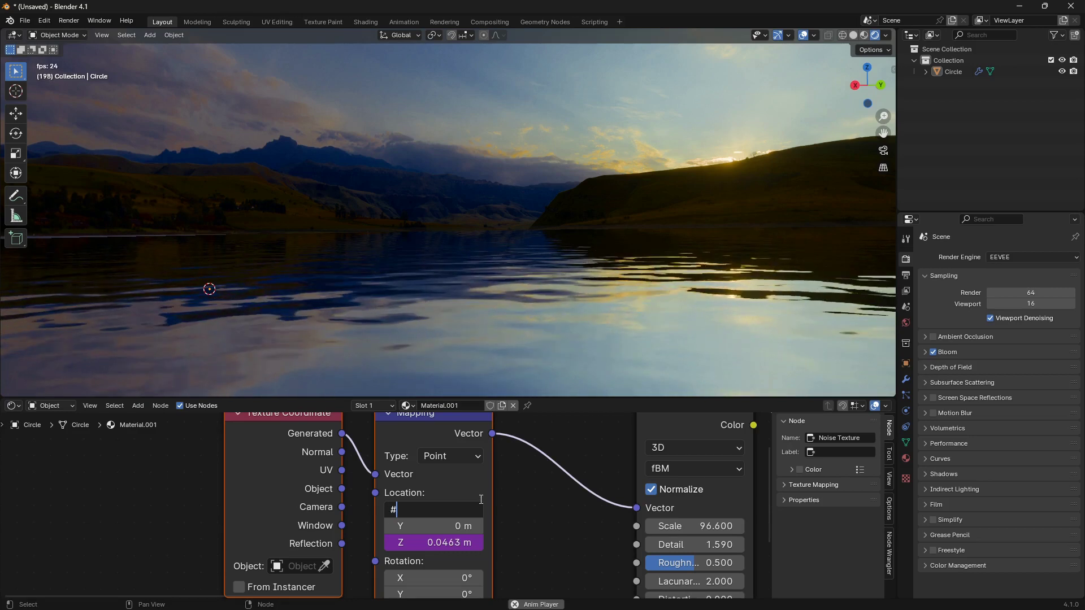
text(frame/)
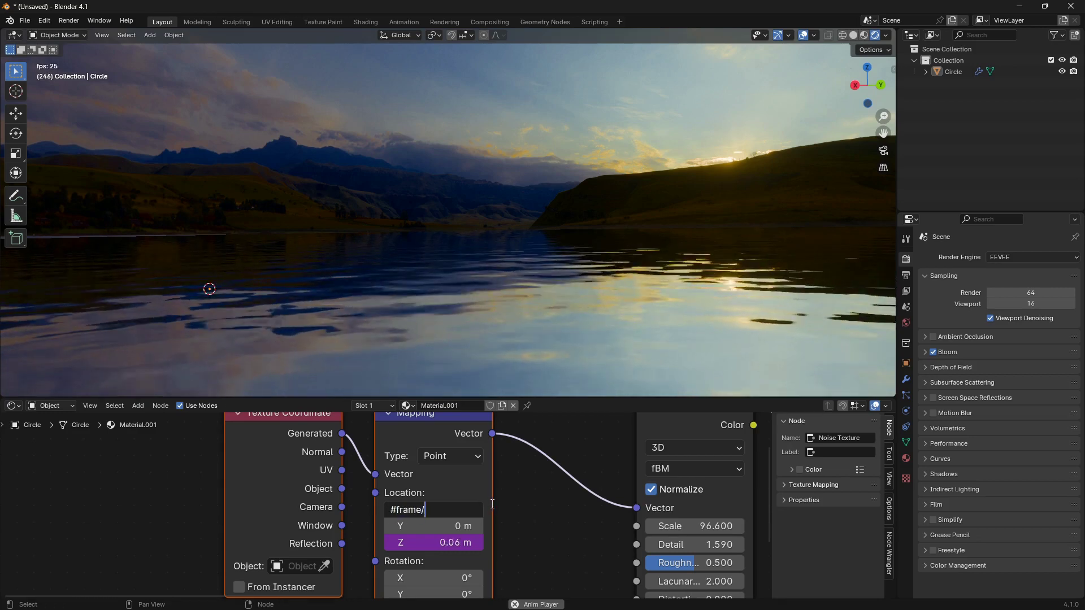
text(4000)
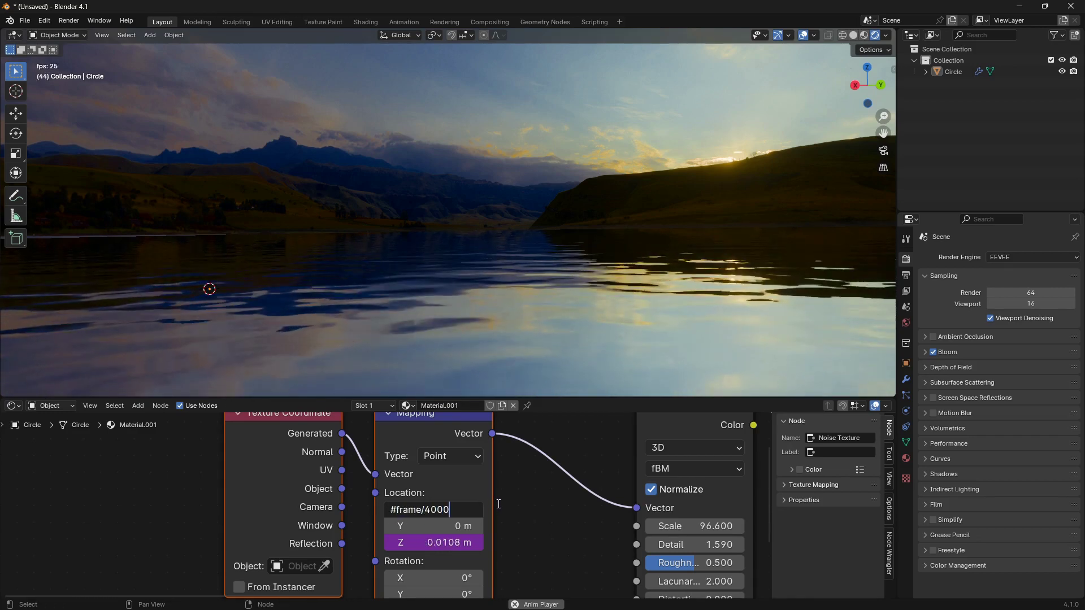
key(Return)
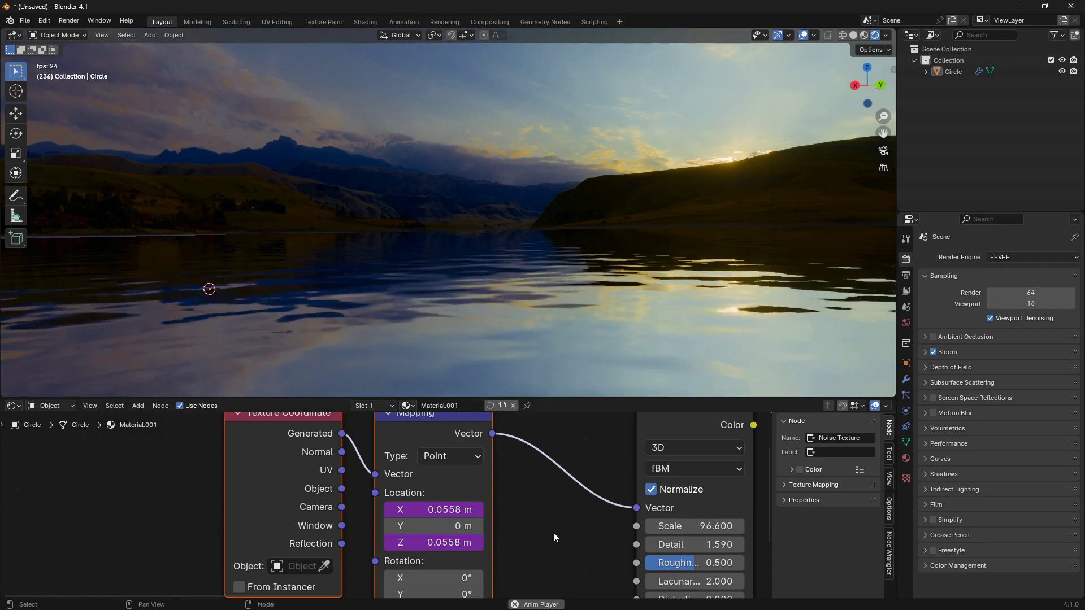
- Orbit the viewport to look across the rippling lake toward the sunlit hills
middle_drag(575, 309, 620, 313)
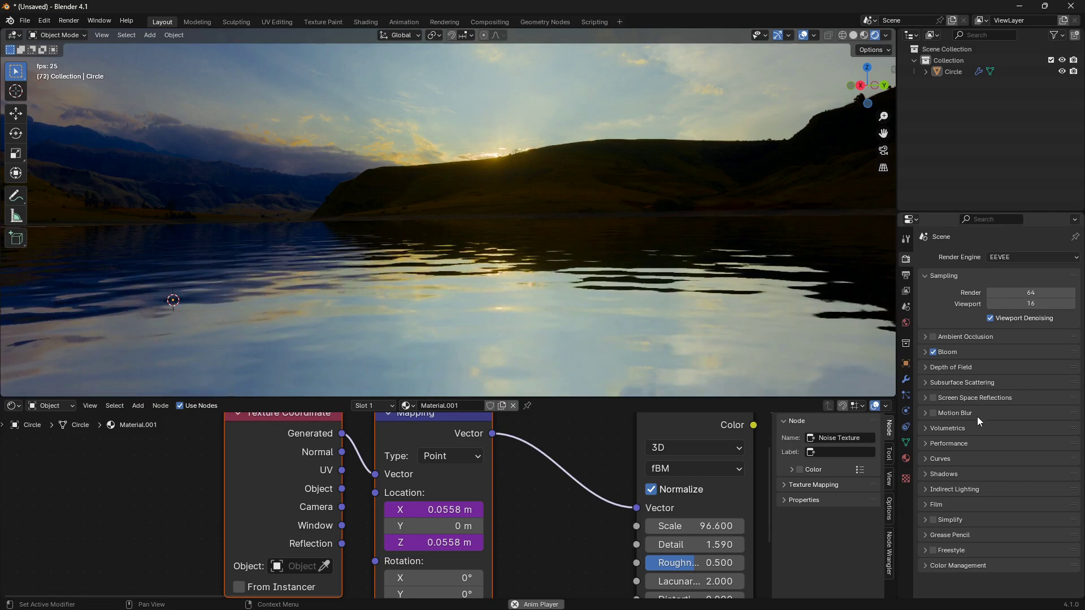
- Toggle Bloom off and on twice to compare the sun glow, leaving it enabled
click(934, 353)
click(934, 353)
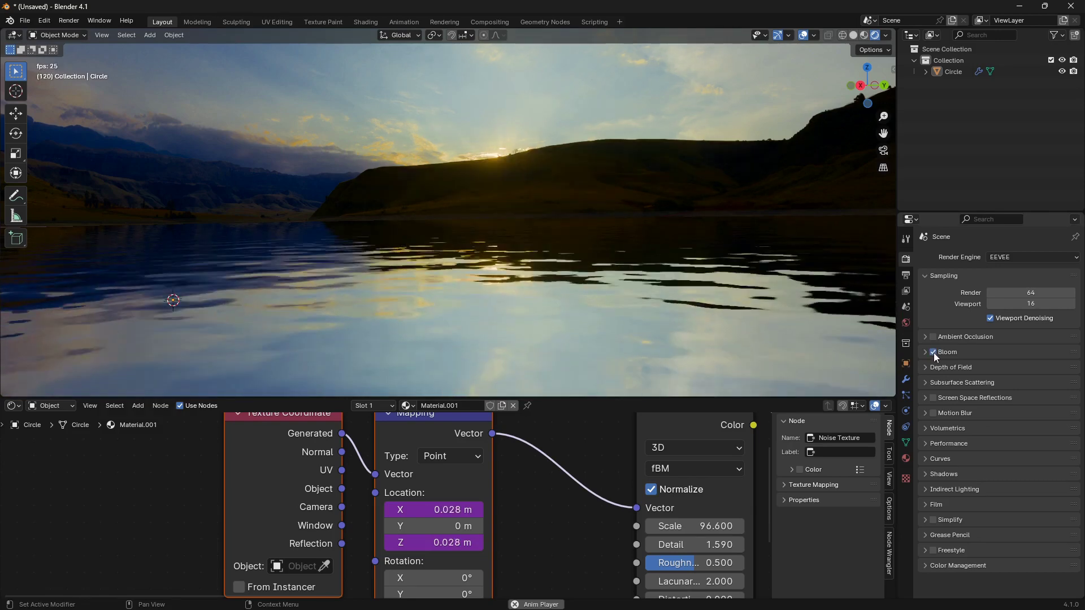
click(934, 353)
click(934, 353)
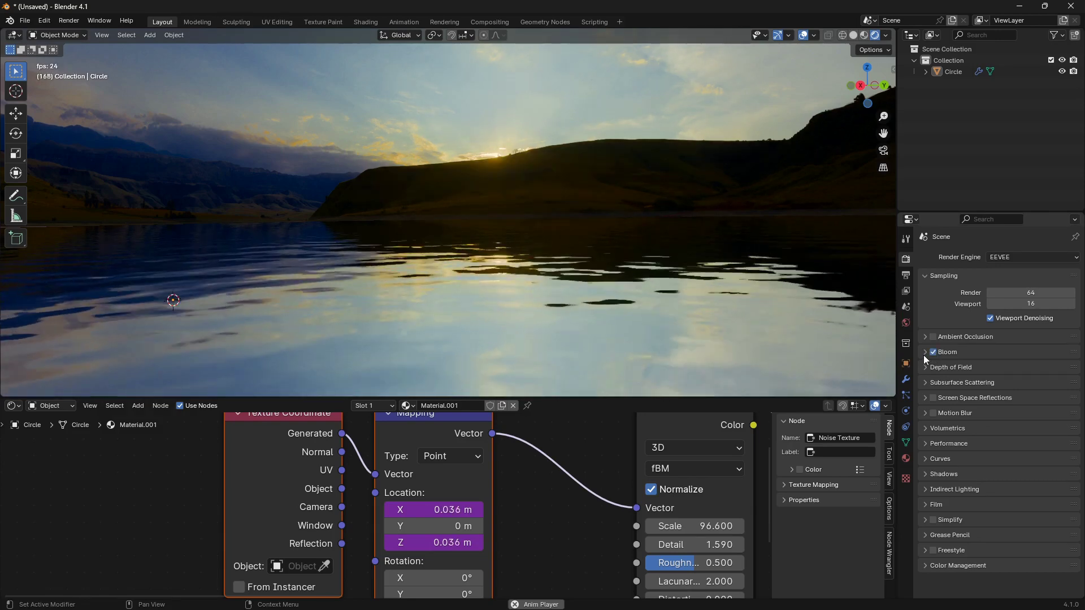
- Expand the Bloom panel, drop Threshold to zero, then raise it so only the brightest highlights glow
click(925, 356)
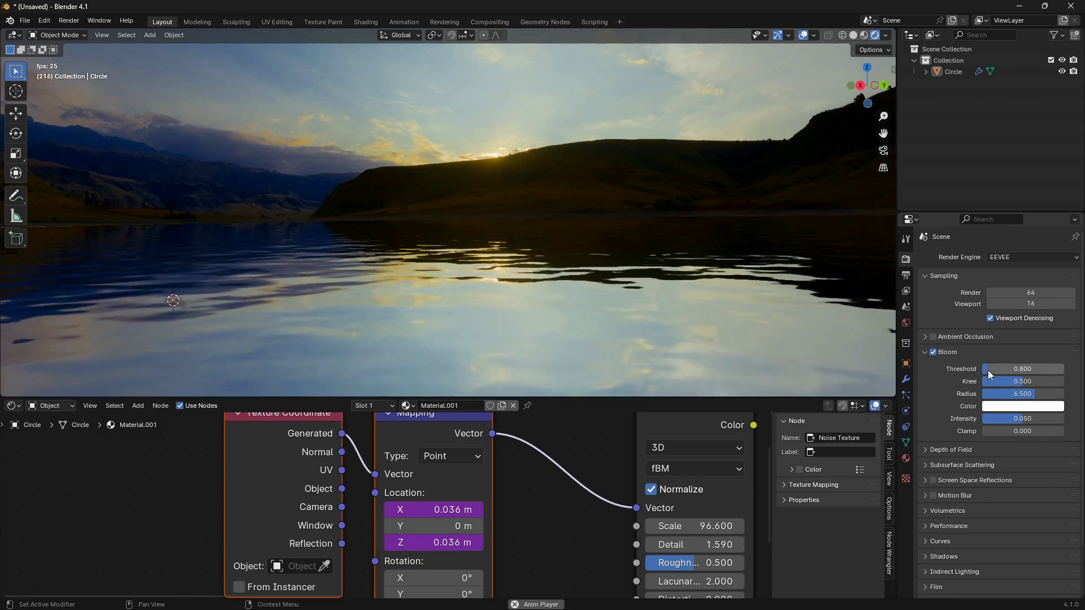
drag(988, 371, 950, 371)
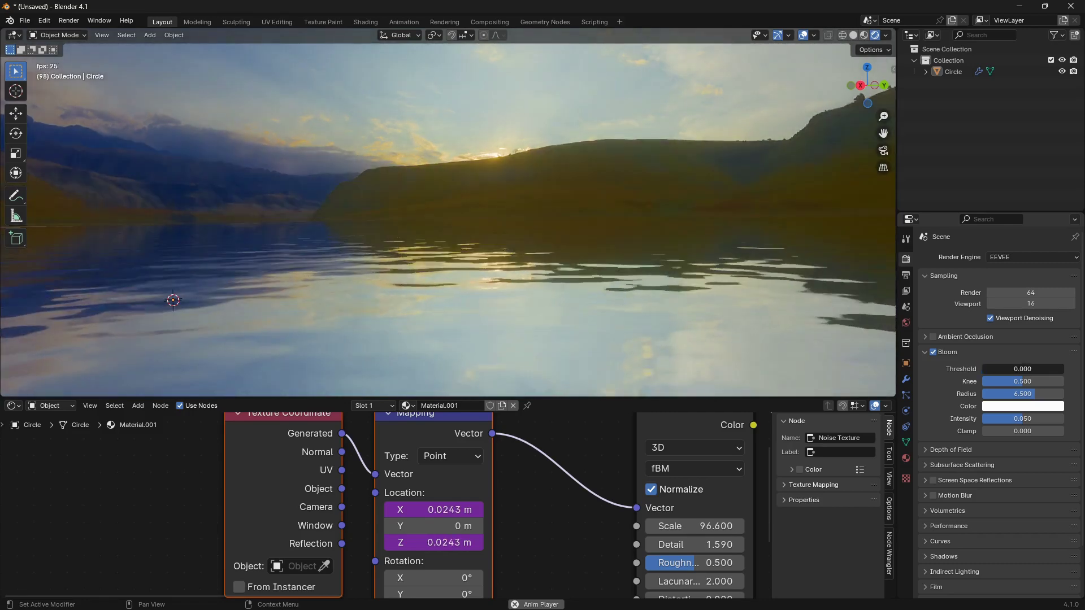
drag(949, 370, 995, 371)
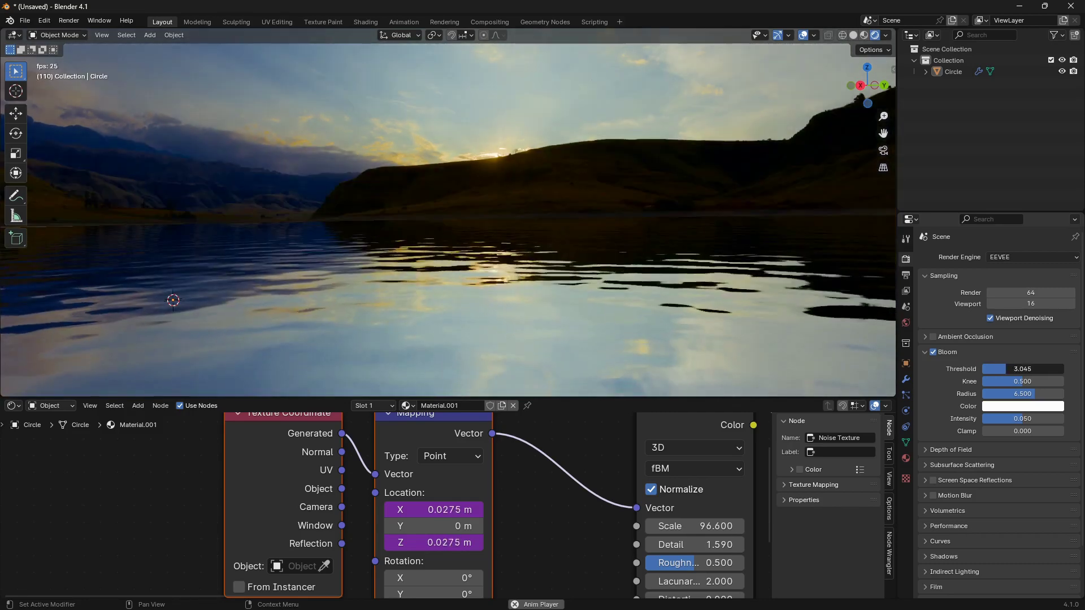